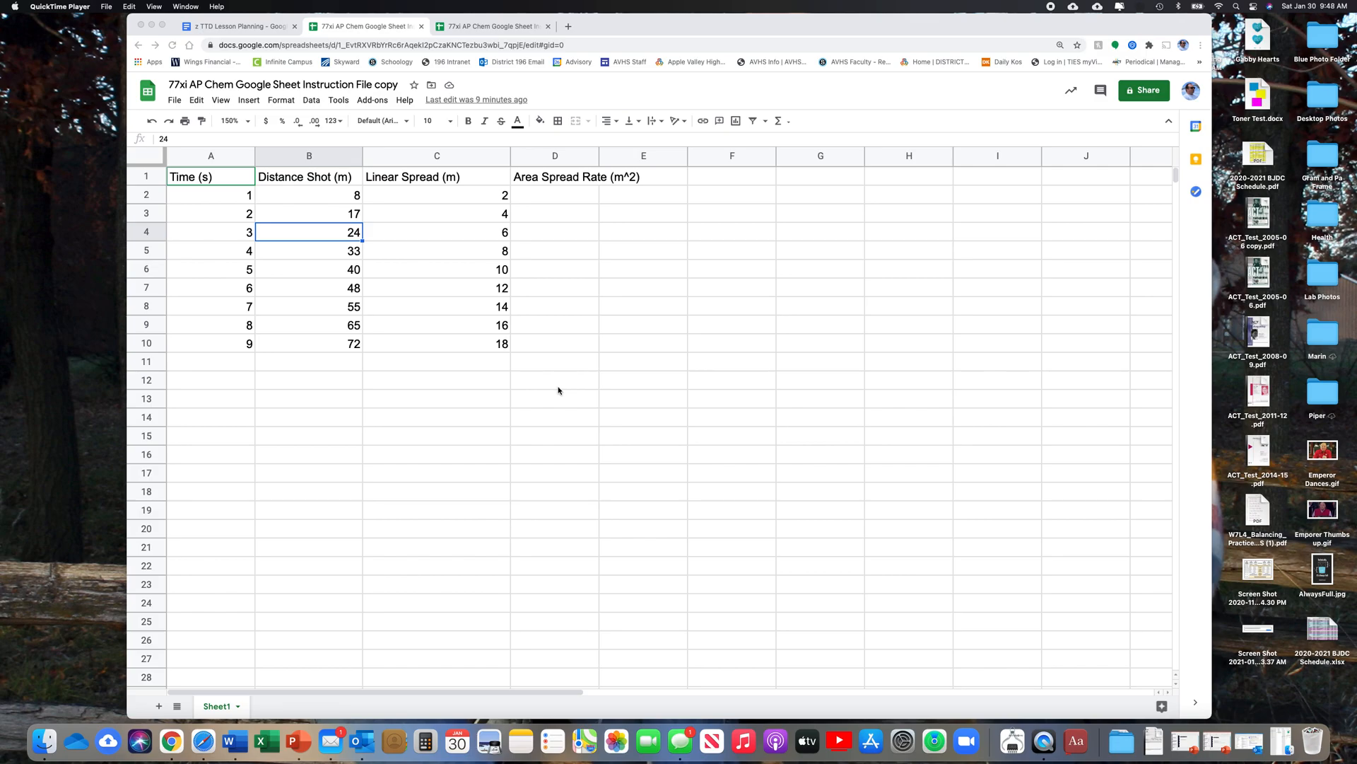
Step: Enter the formula =C2^2 in cell D2 to square the first Linear Spread value
click(548, 201)
click(549, 200)
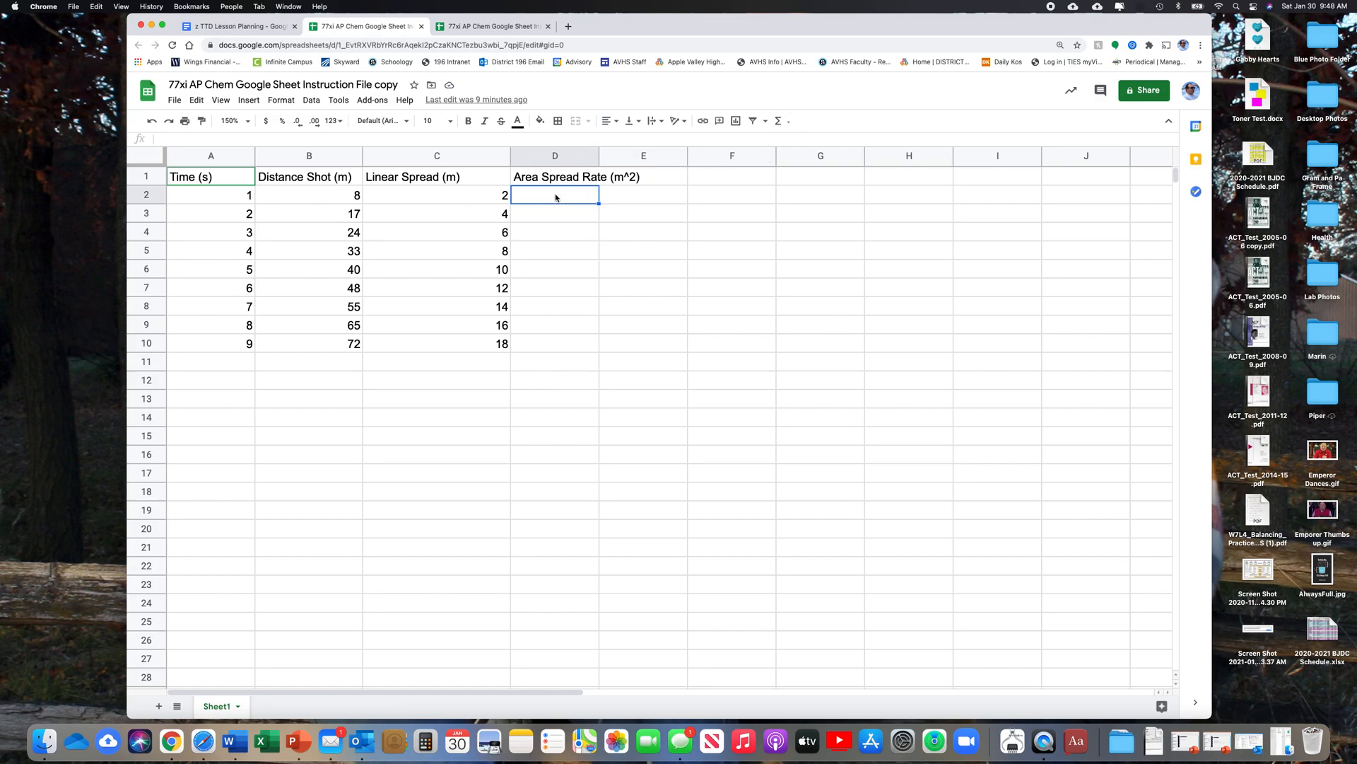
text(=)
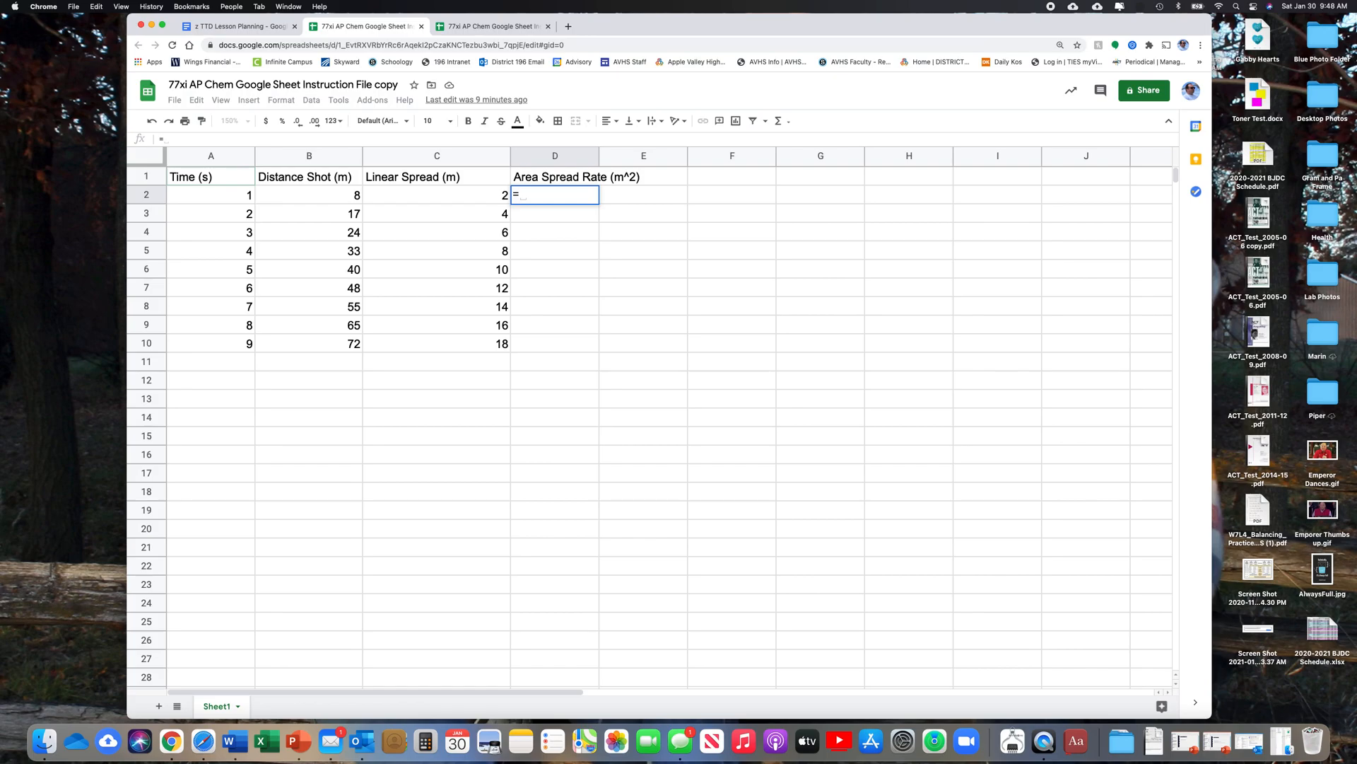
click(479, 200)
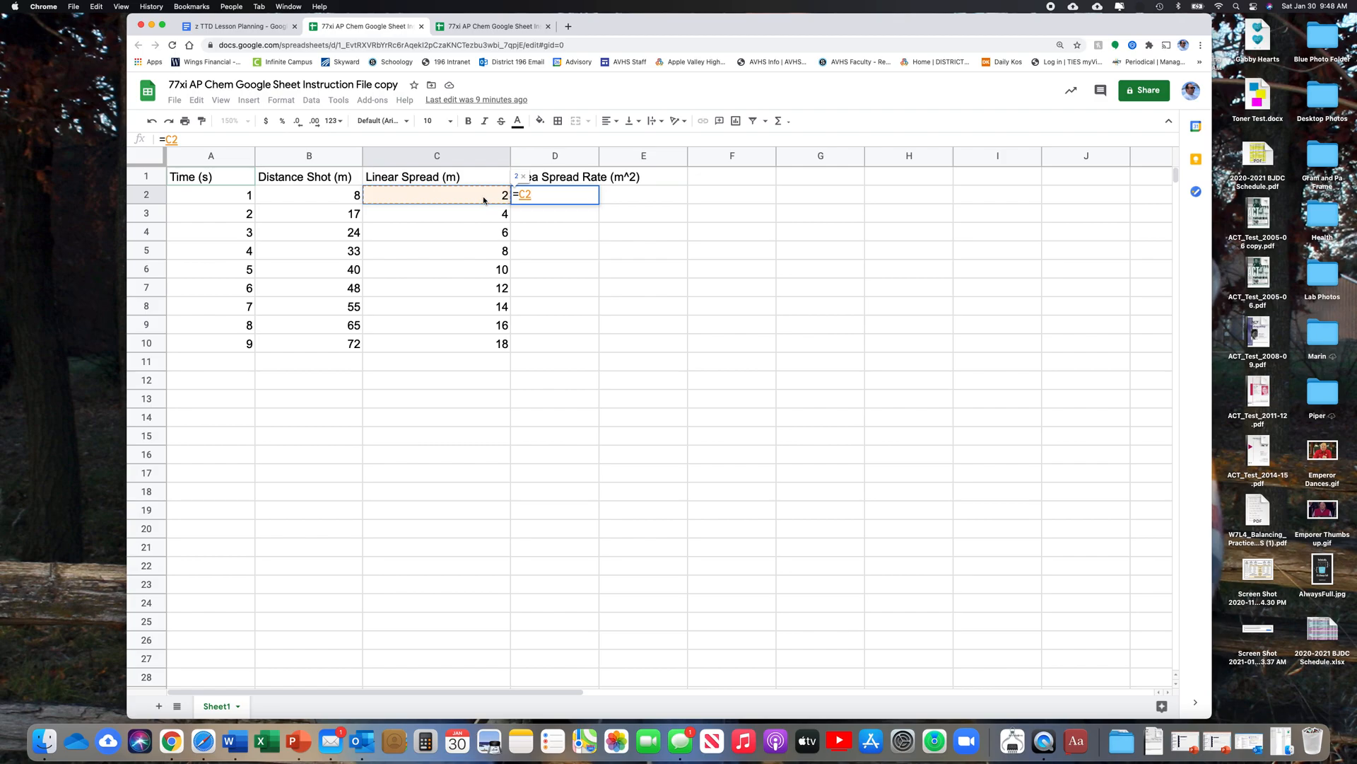
text(^)
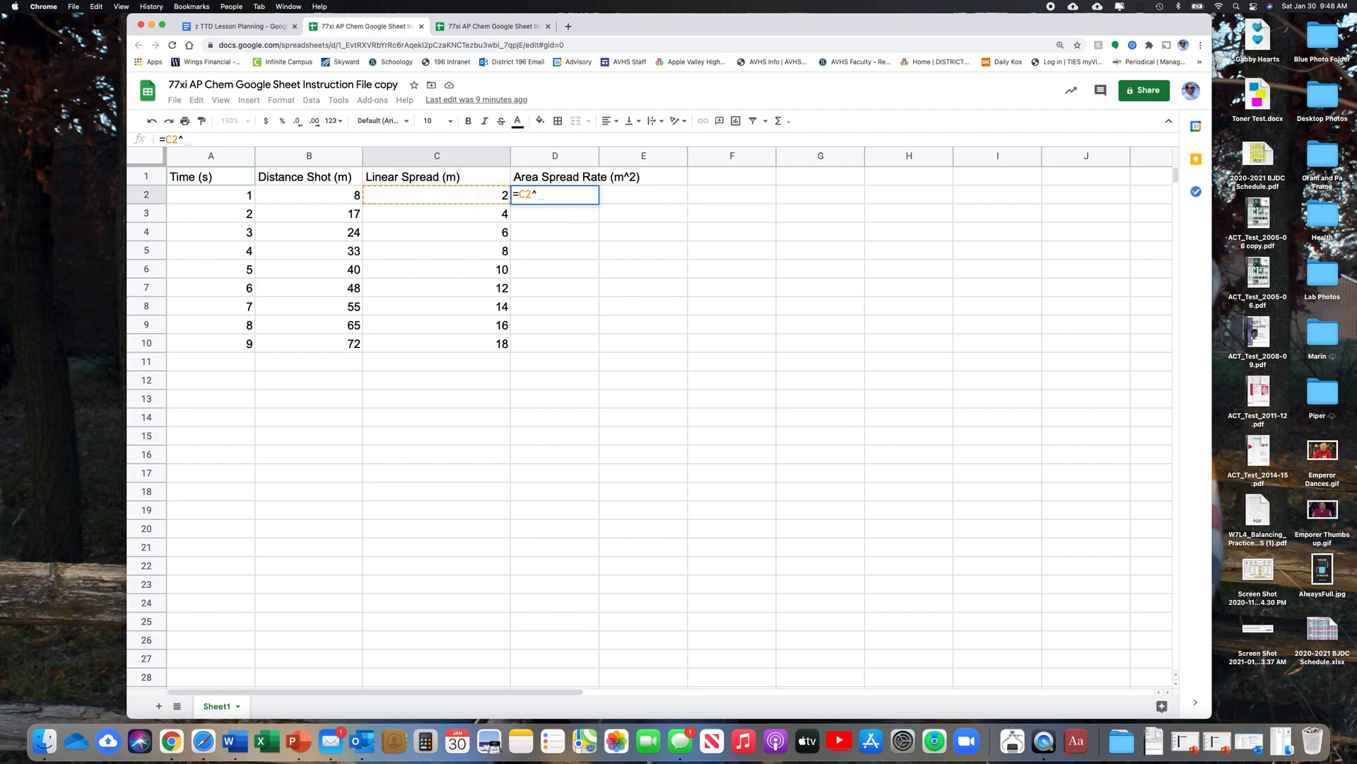
text(2)
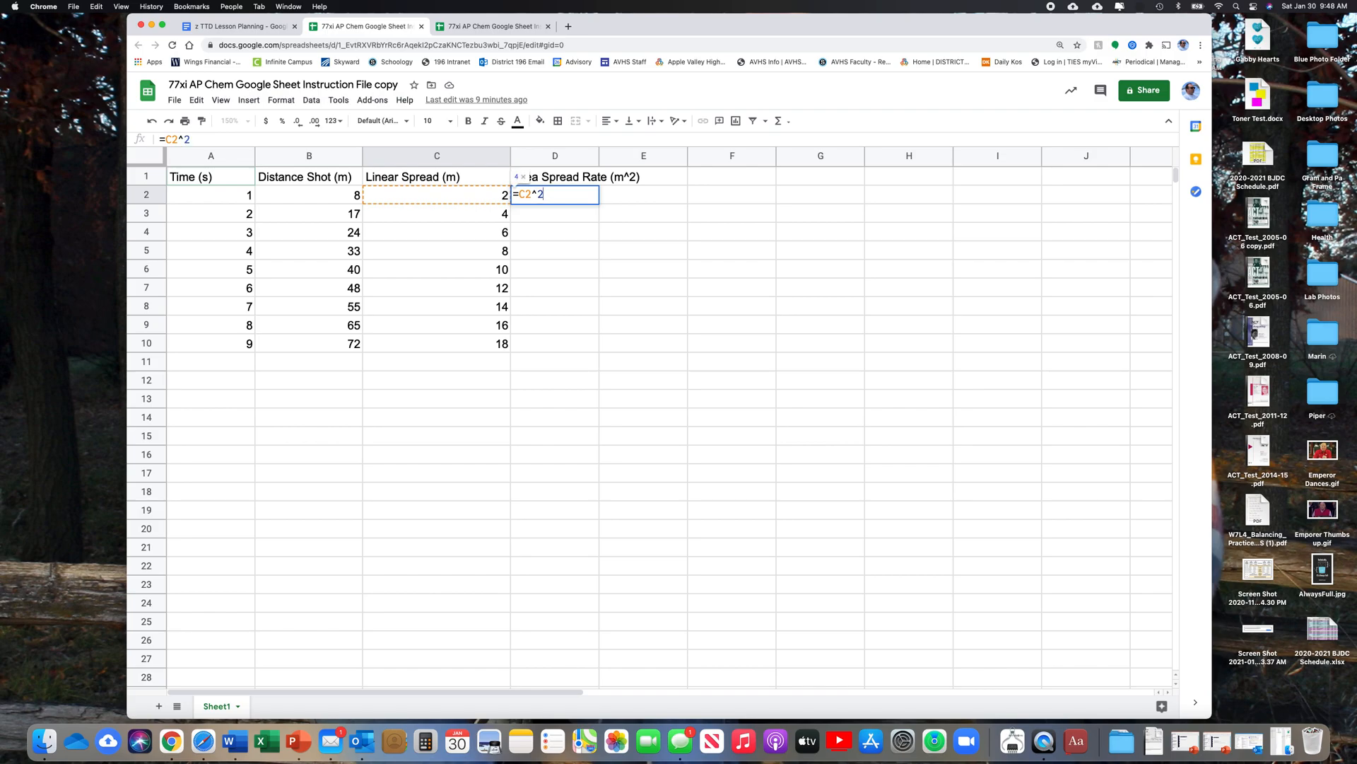
key(Return)
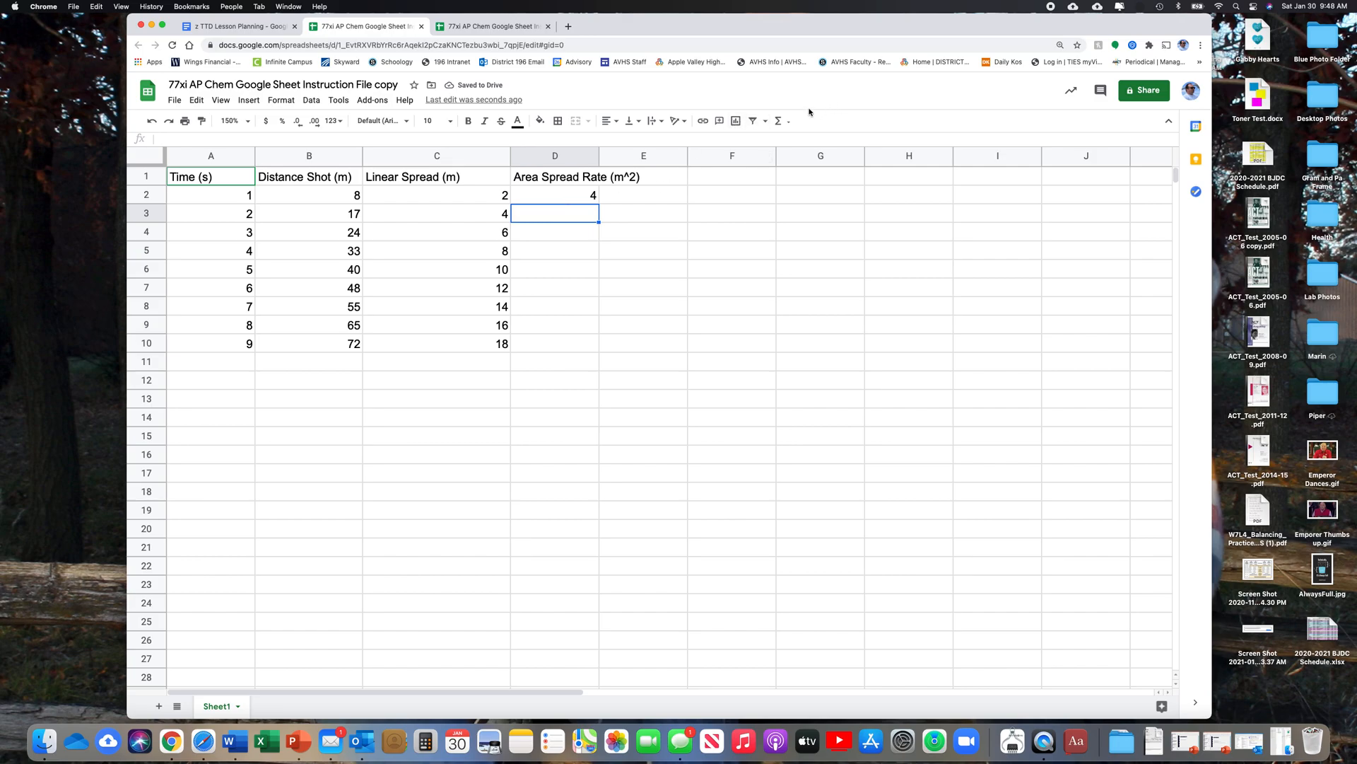
click(786, 122)
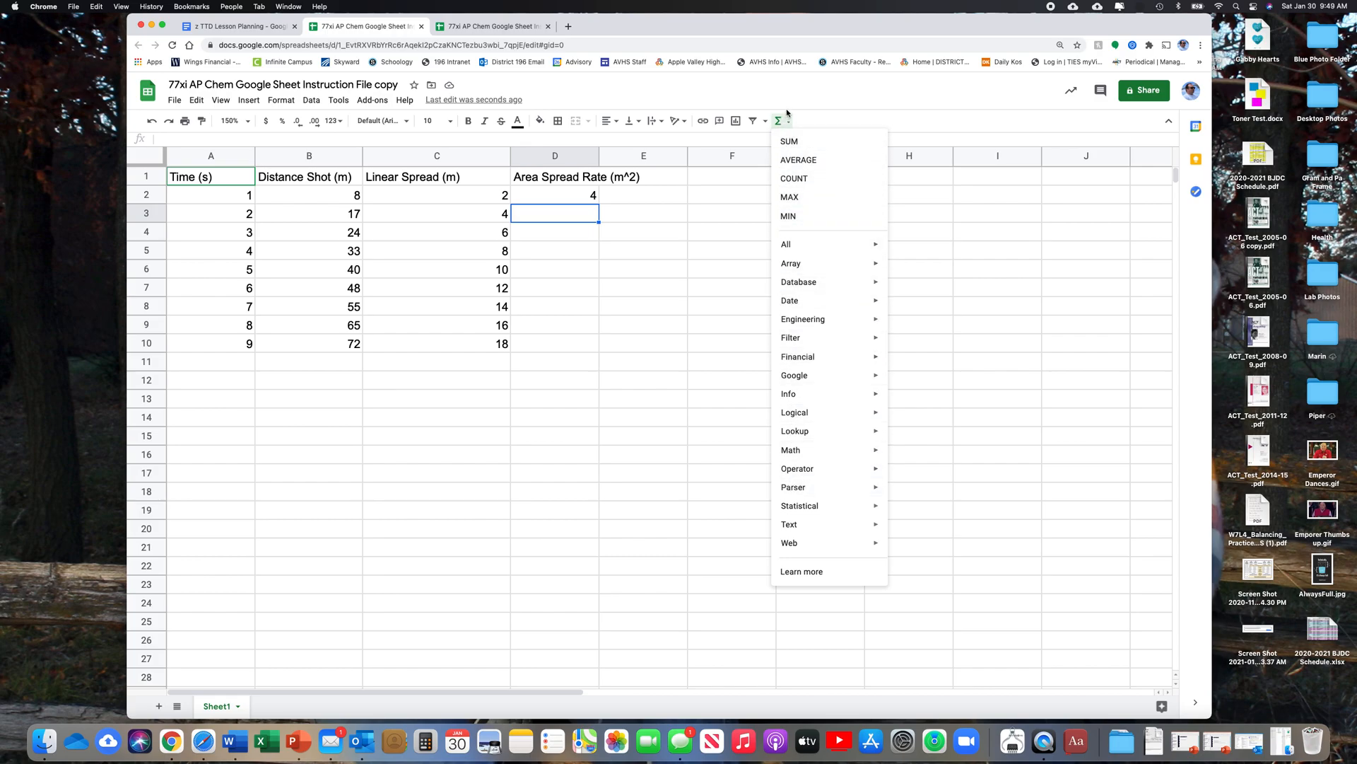
click(820, 100)
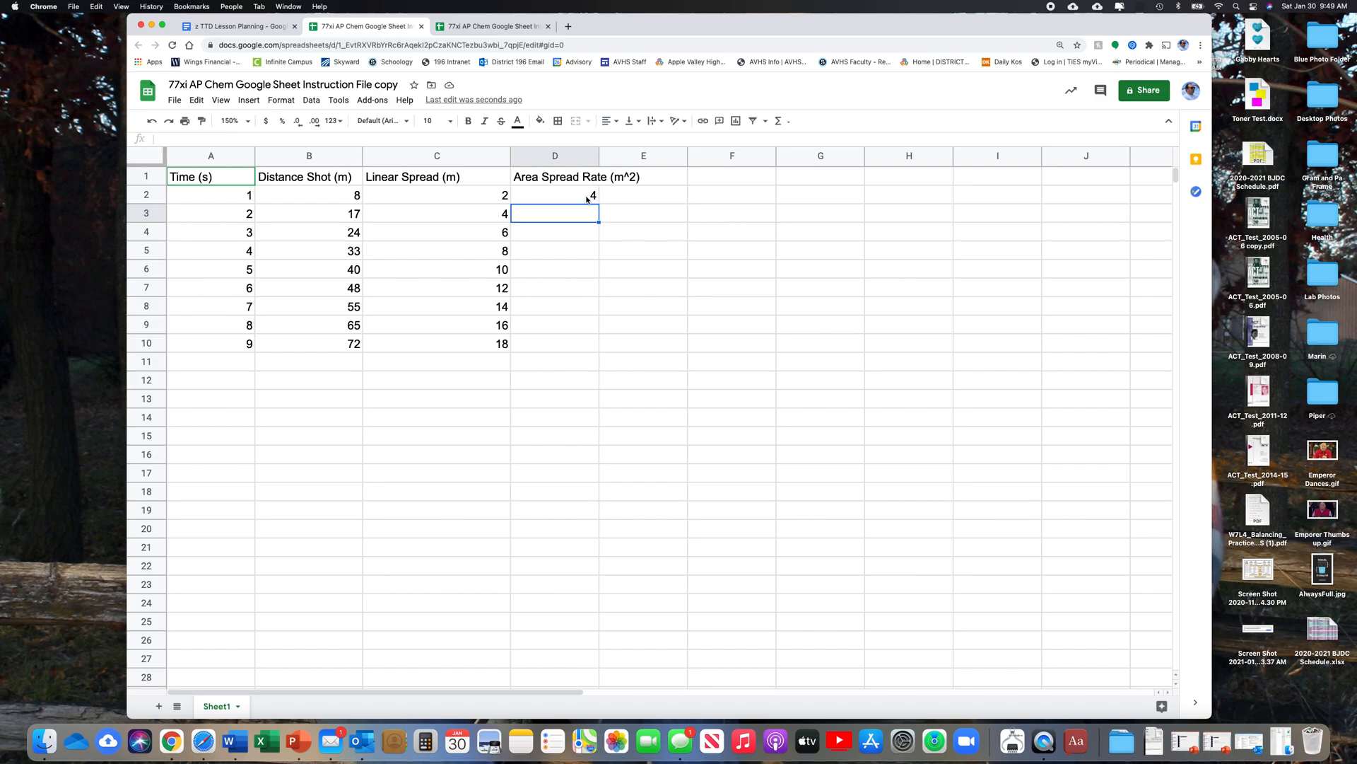
scroll(587, 200, right, 1)
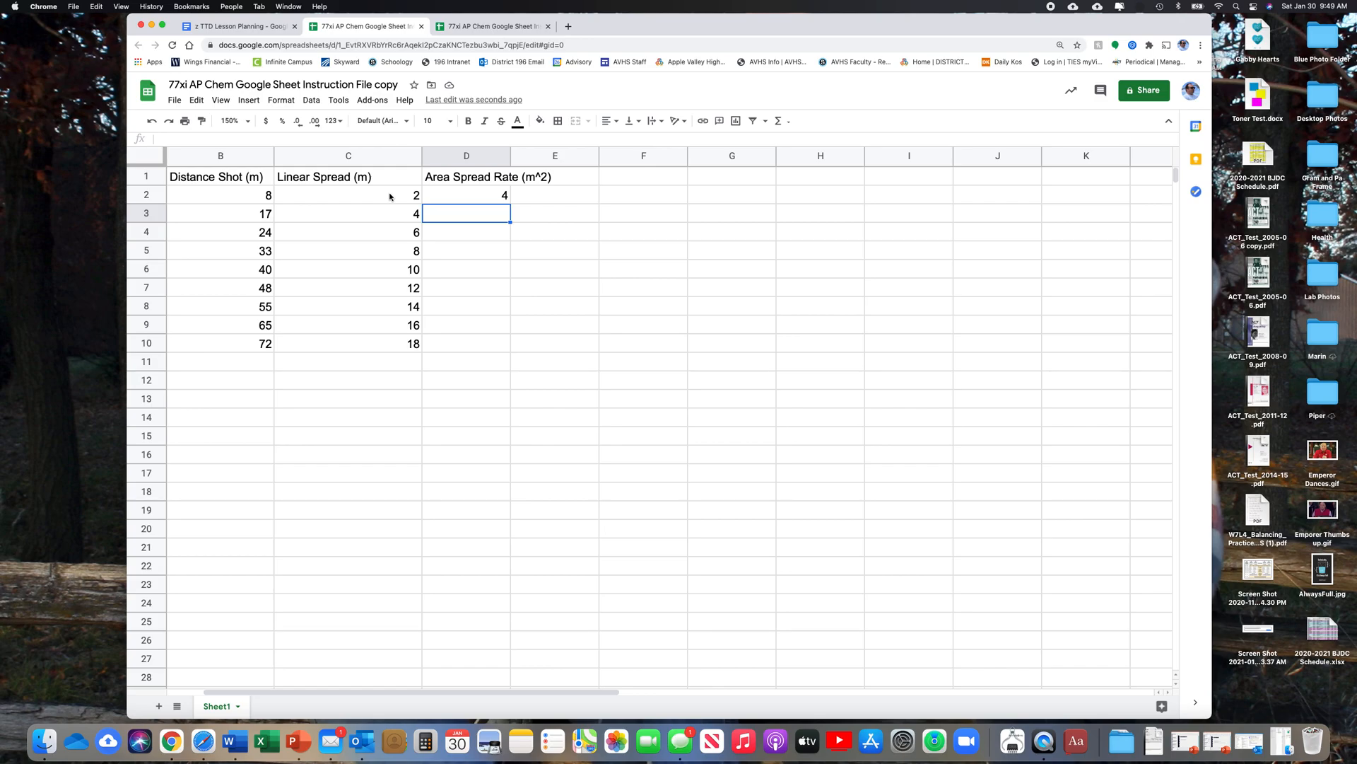
scroll(390, 196, left, 2)
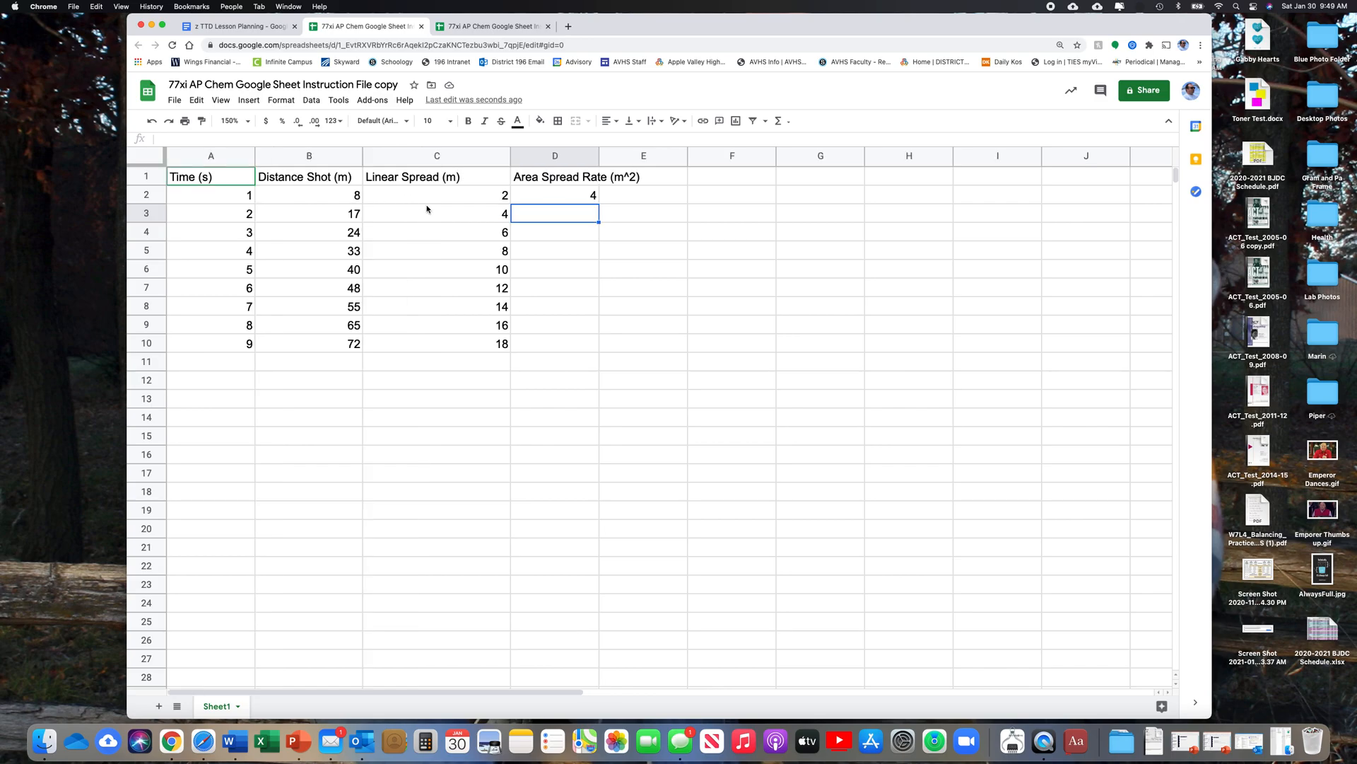
Step: Copy the squaring formula from D2 and paste it into D3:D10 to fill the Area Spread Rate column
click(579, 198)
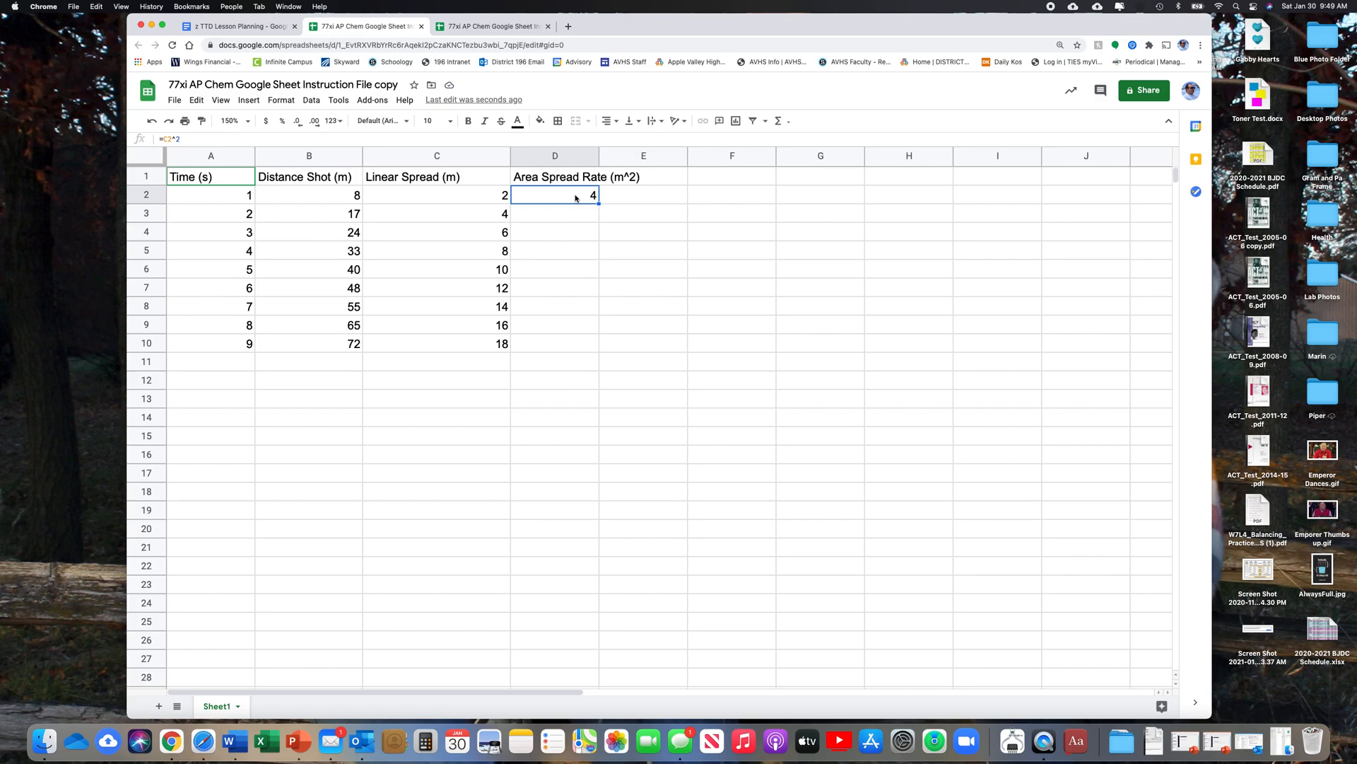
key(super+c)
drag(566, 214, 563, 228)
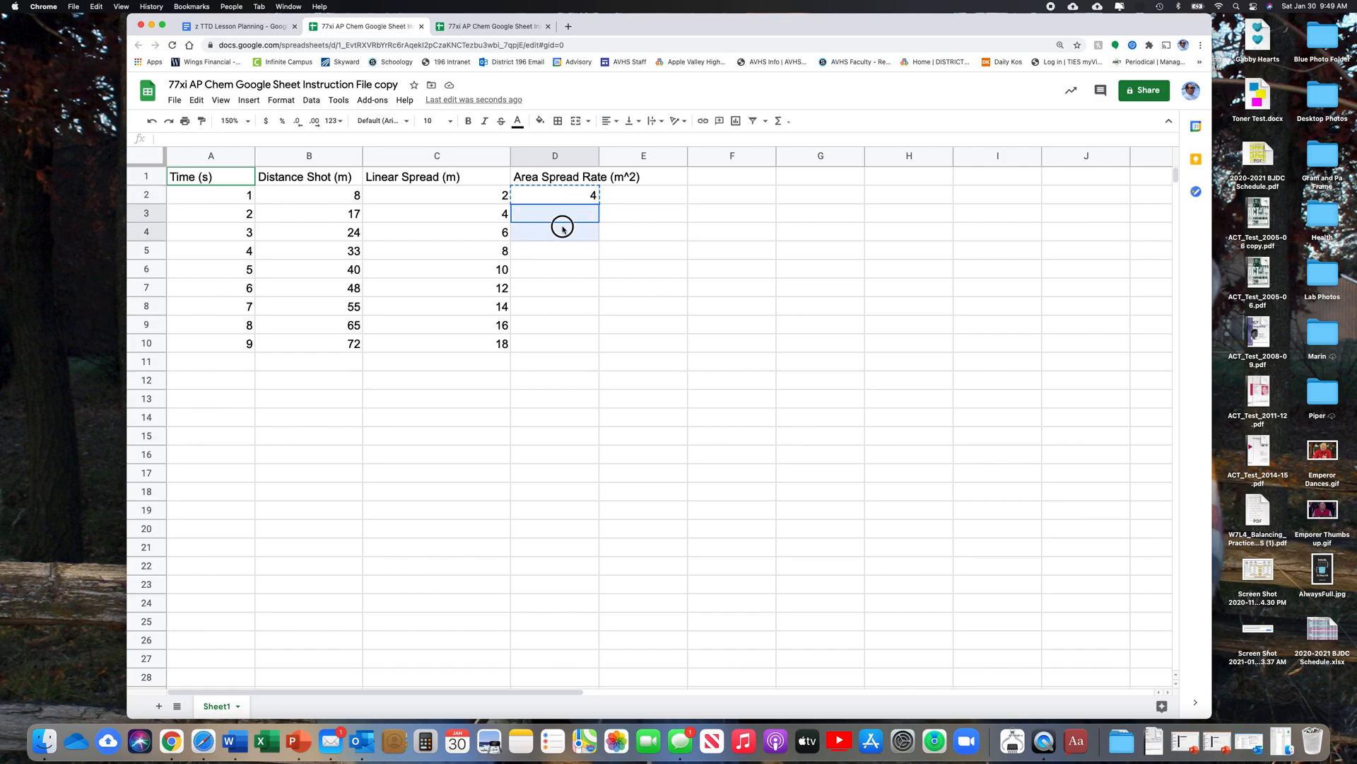
click(558, 200)
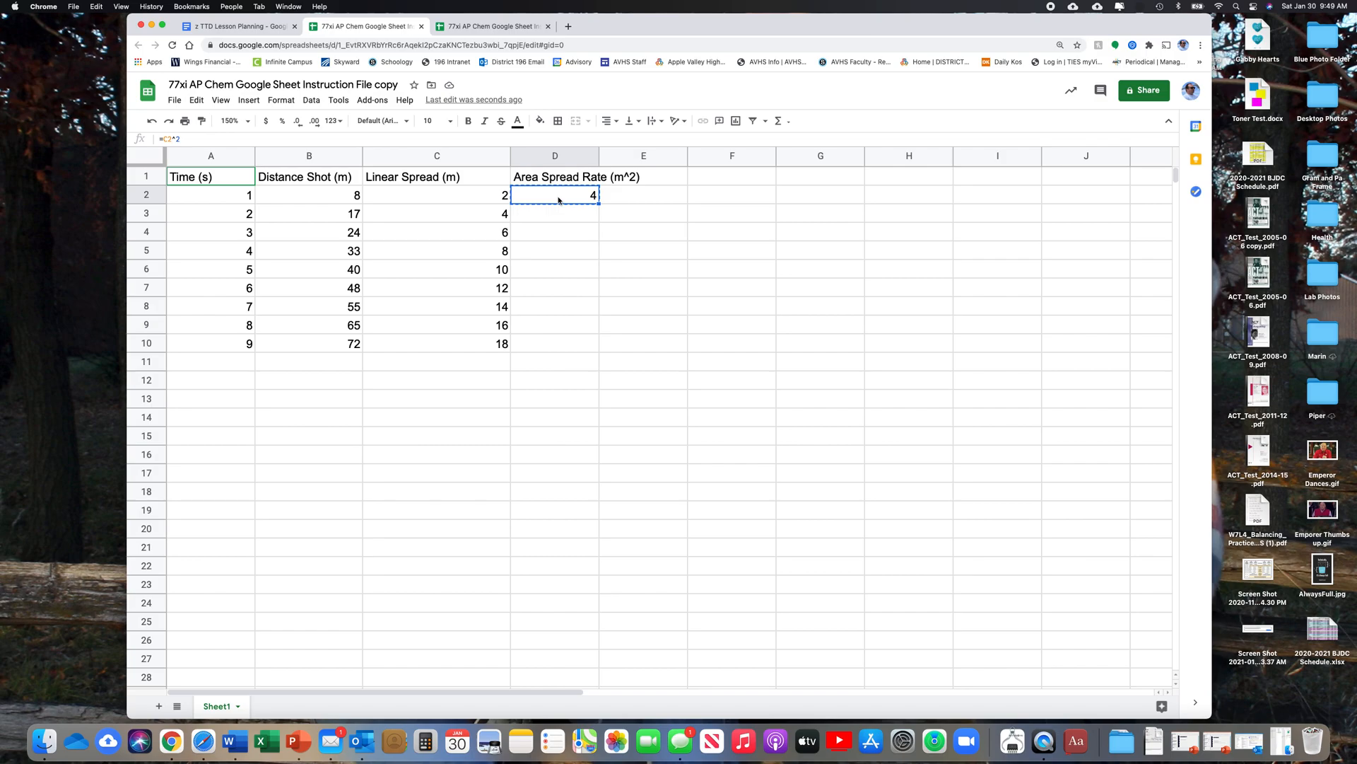
click(549, 196)
right_click(548, 197)
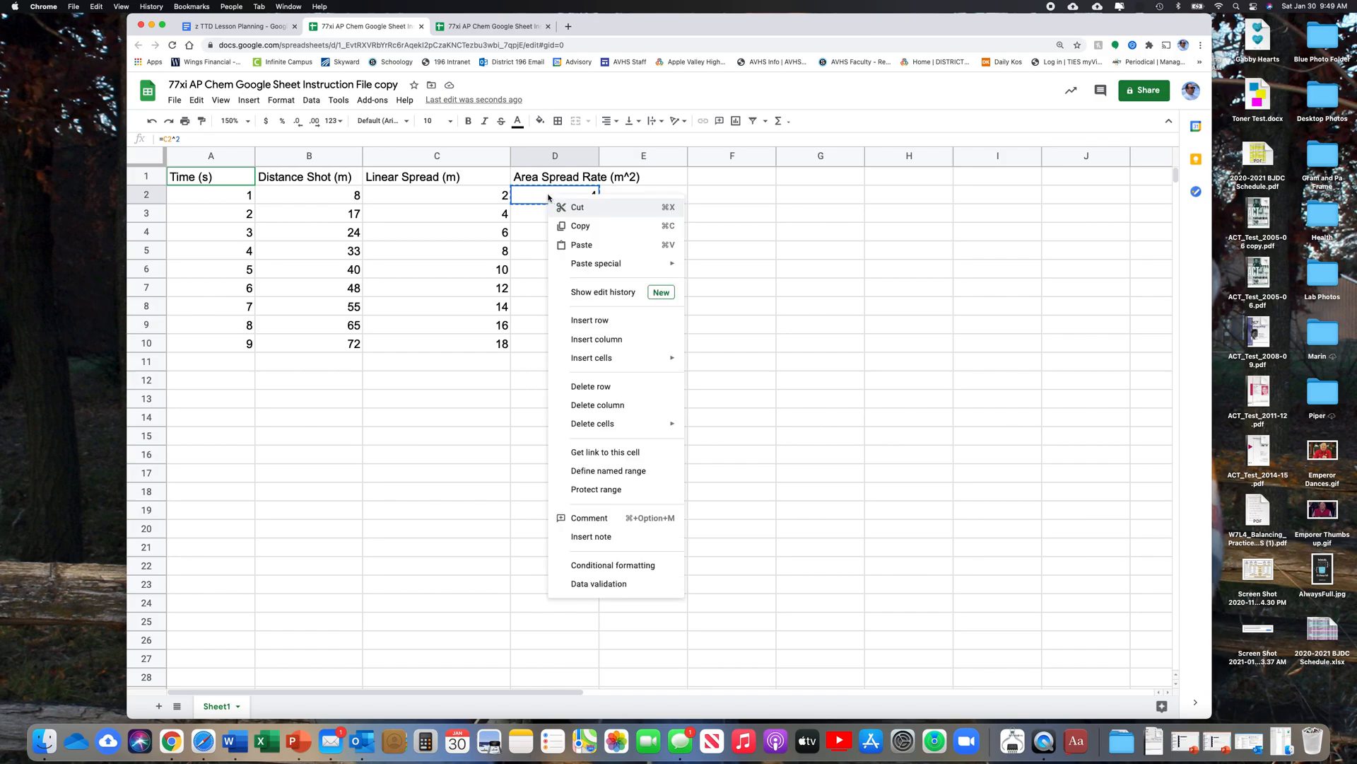
click(577, 226)
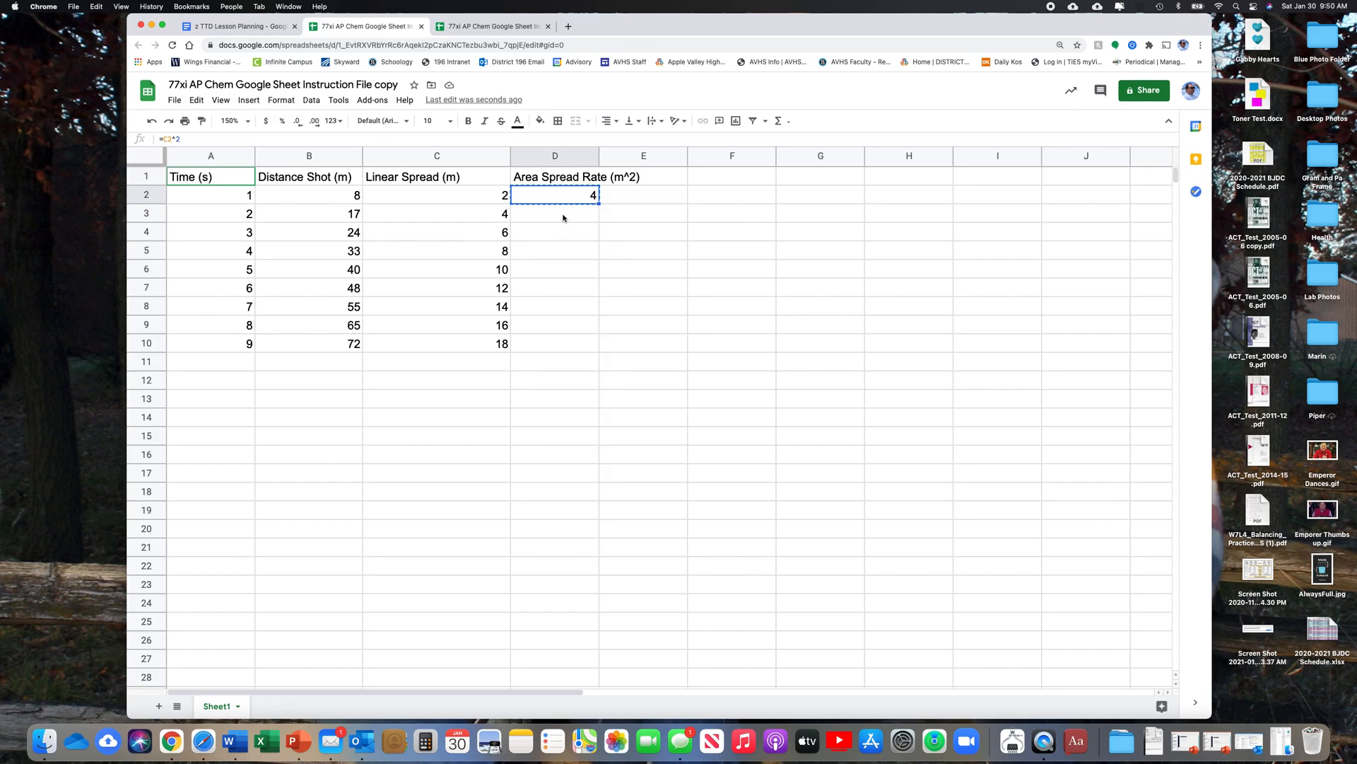
drag(563, 216, 564, 345)
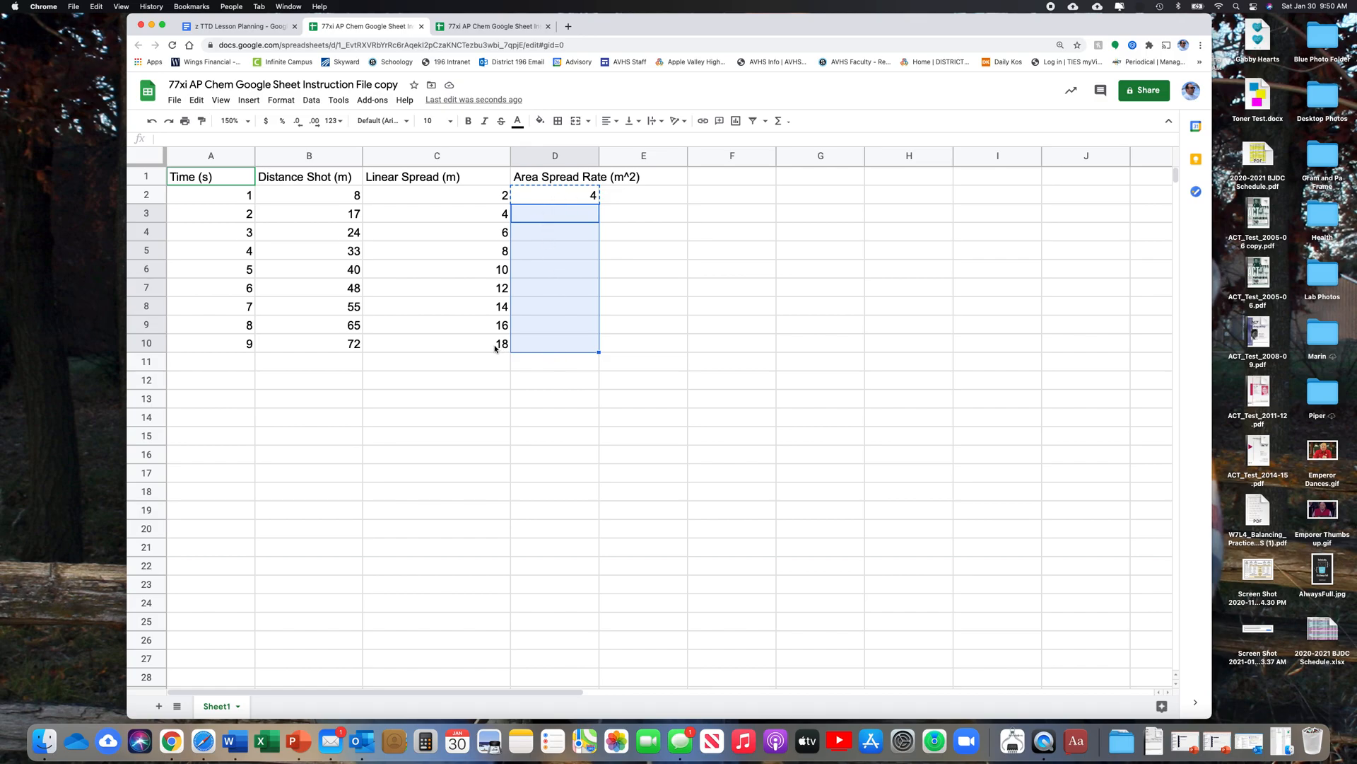
right_click(531, 334)
mouse_move(532, 336)
click(562, 317)
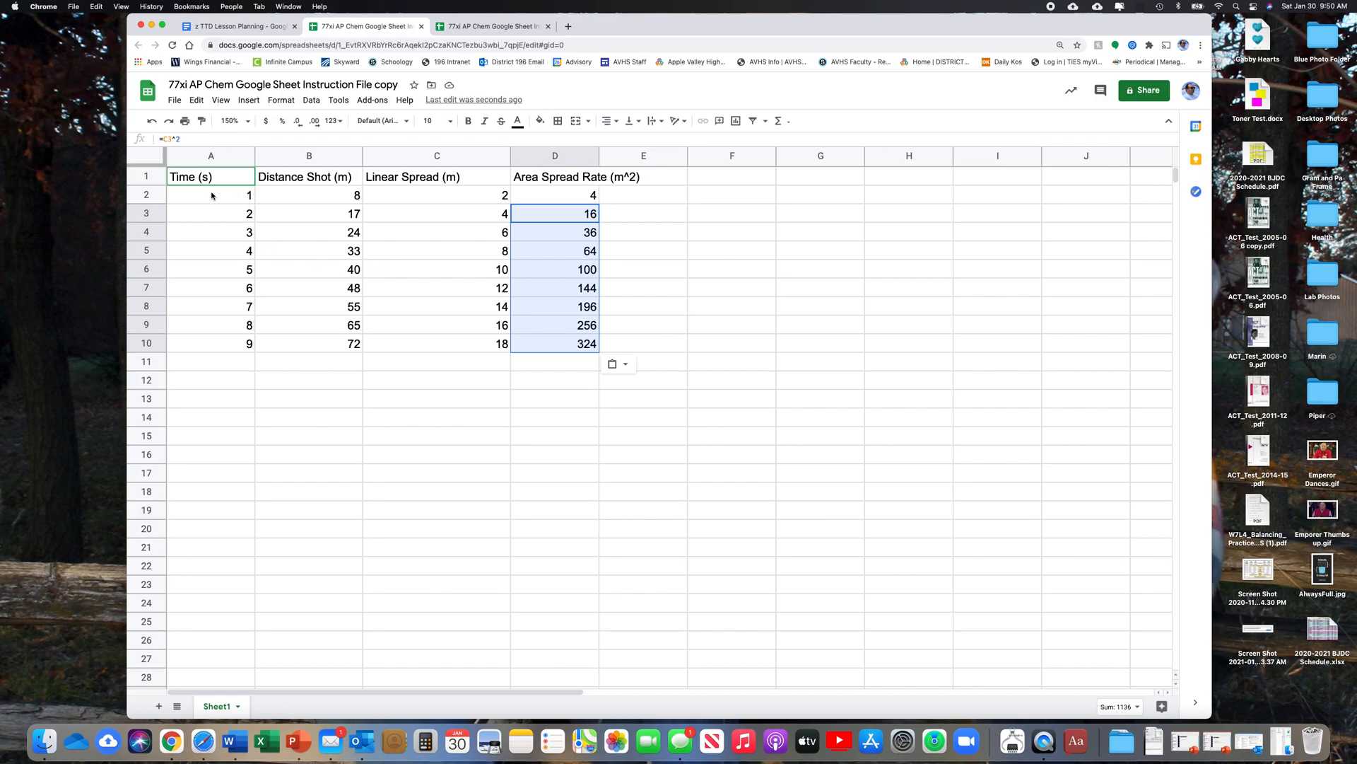
Step: Insert a chart from the Time and Distance Shot data in A1:B10 and make it a scatter chart
drag(227, 182, 278, 348)
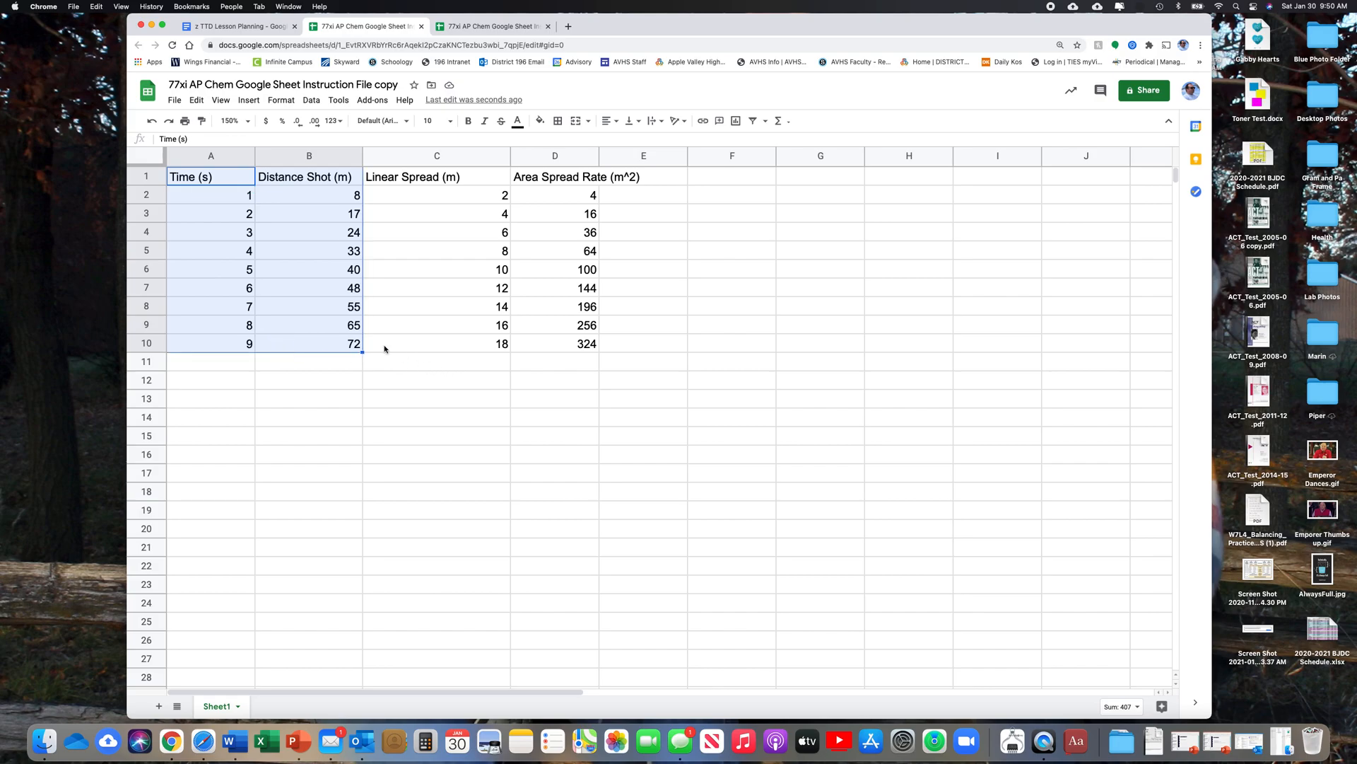
click(338, 100)
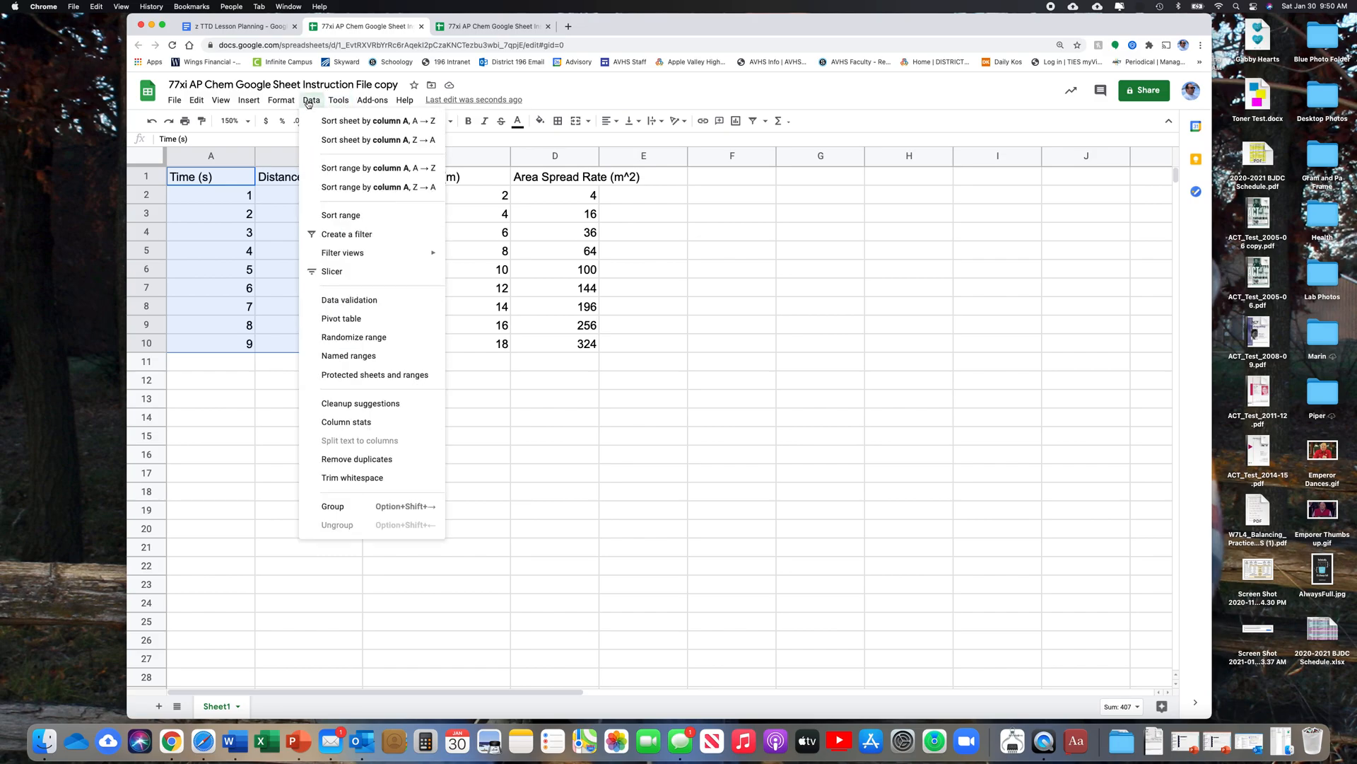
mouse_move(249, 101)
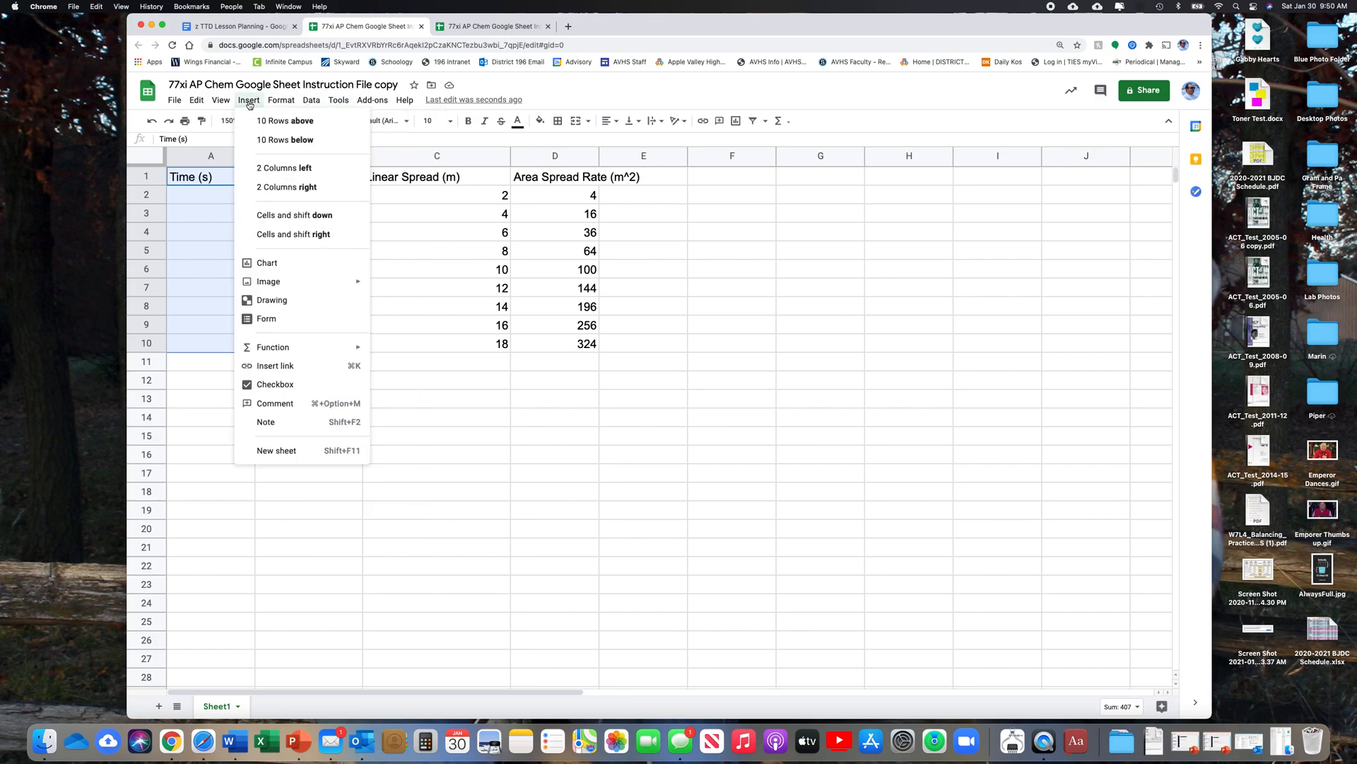
click(284, 262)
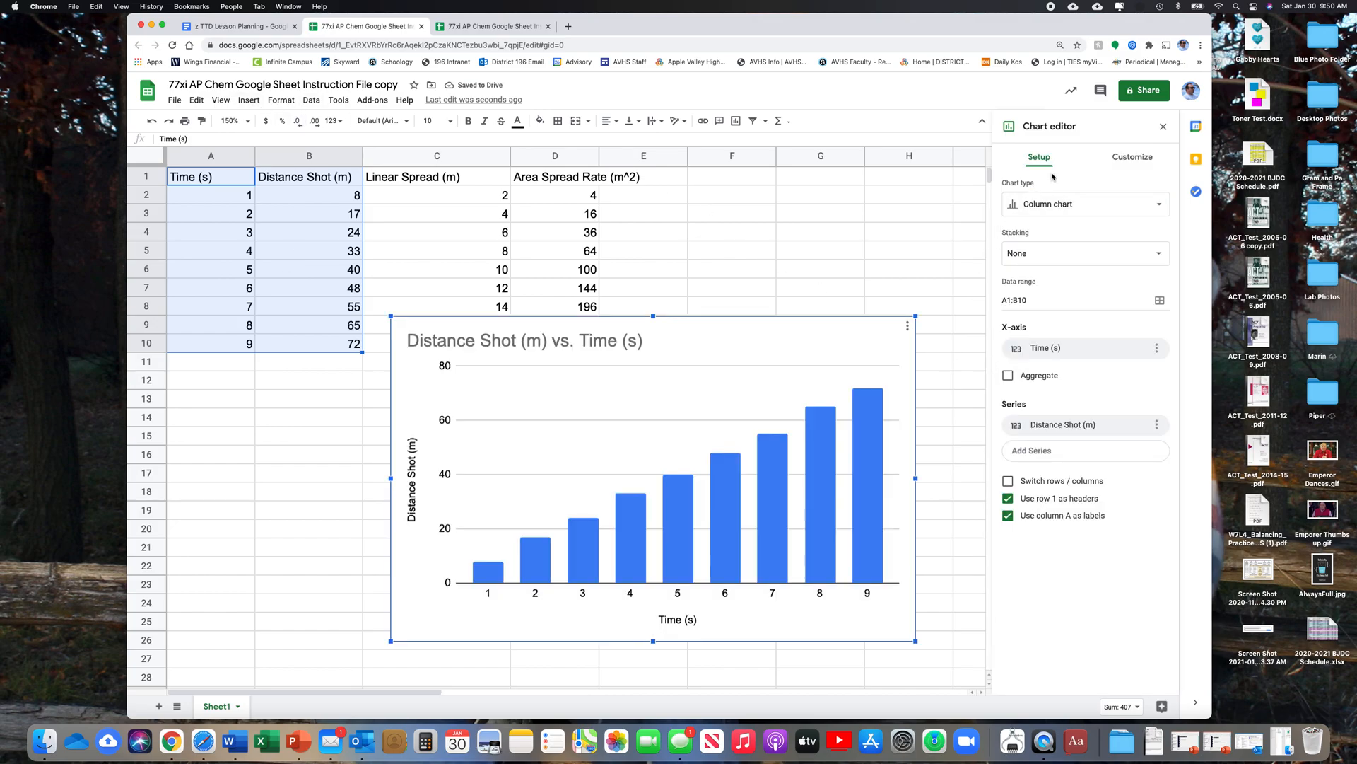
click(1162, 209)
scroll(1021, 566, down, 3)
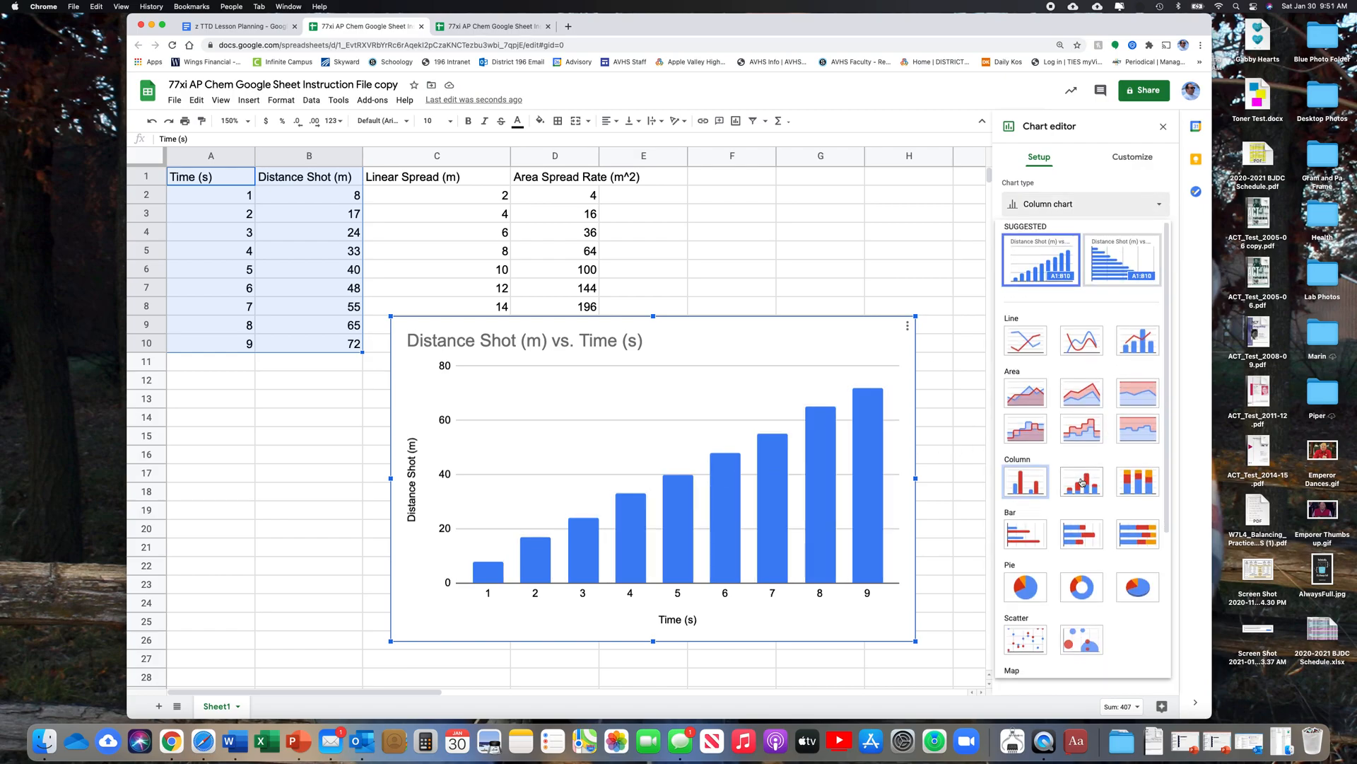
click(1025, 543)
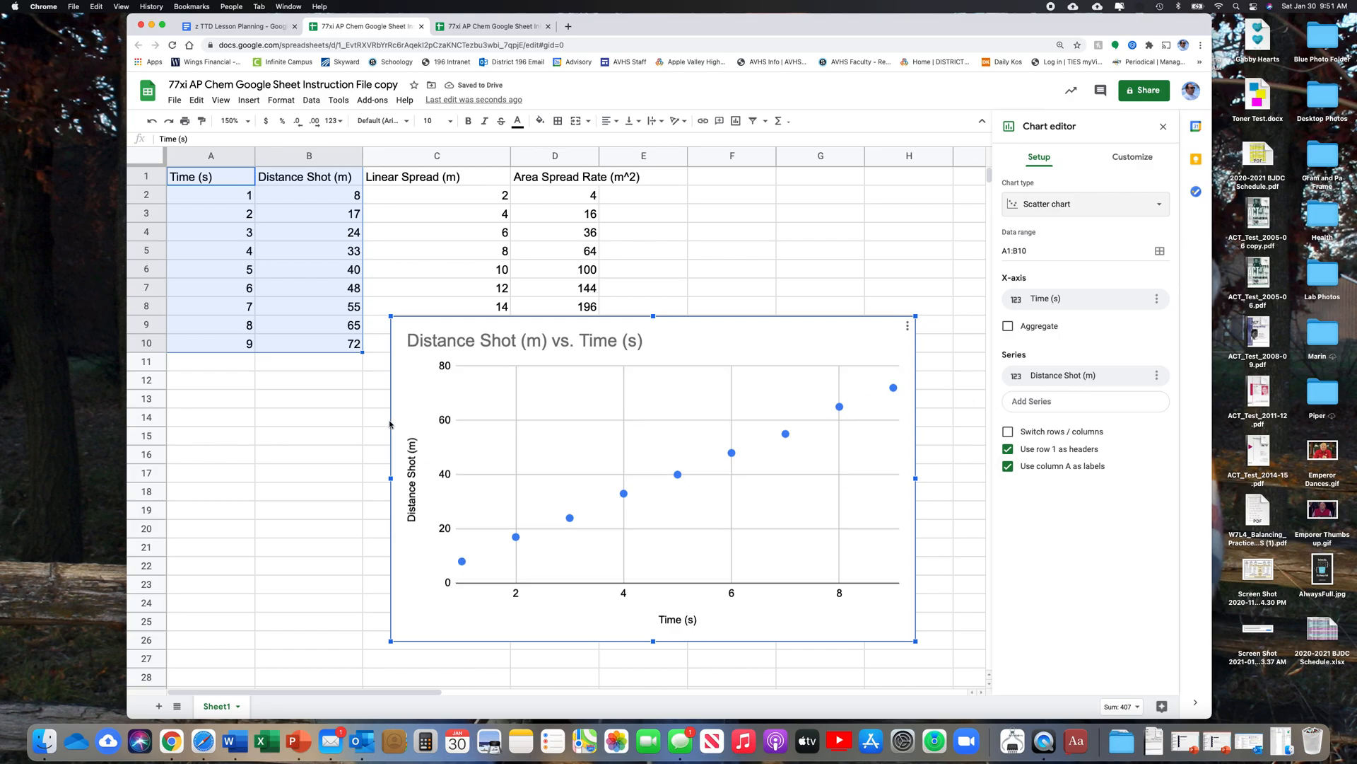
Step: Inspect the text settings of the scatter chart's vertical axis title, chart title and horizontal axis title
click(412, 486)
click(524, 346)
click(690, 626)
click(689, 626)
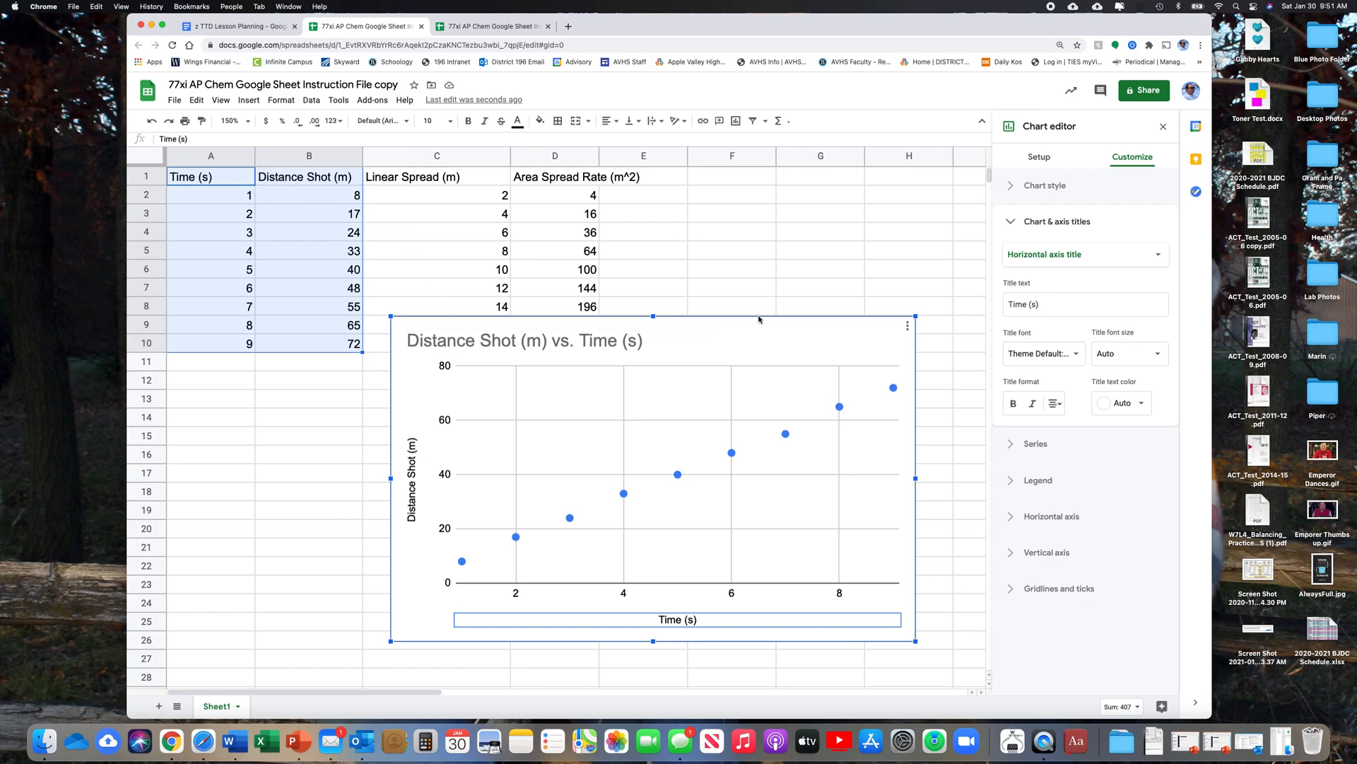
Step: Move and shrink the scatter chart so it sits beside the data table without covering columns A to D
drag(746, 319, 785, 187)
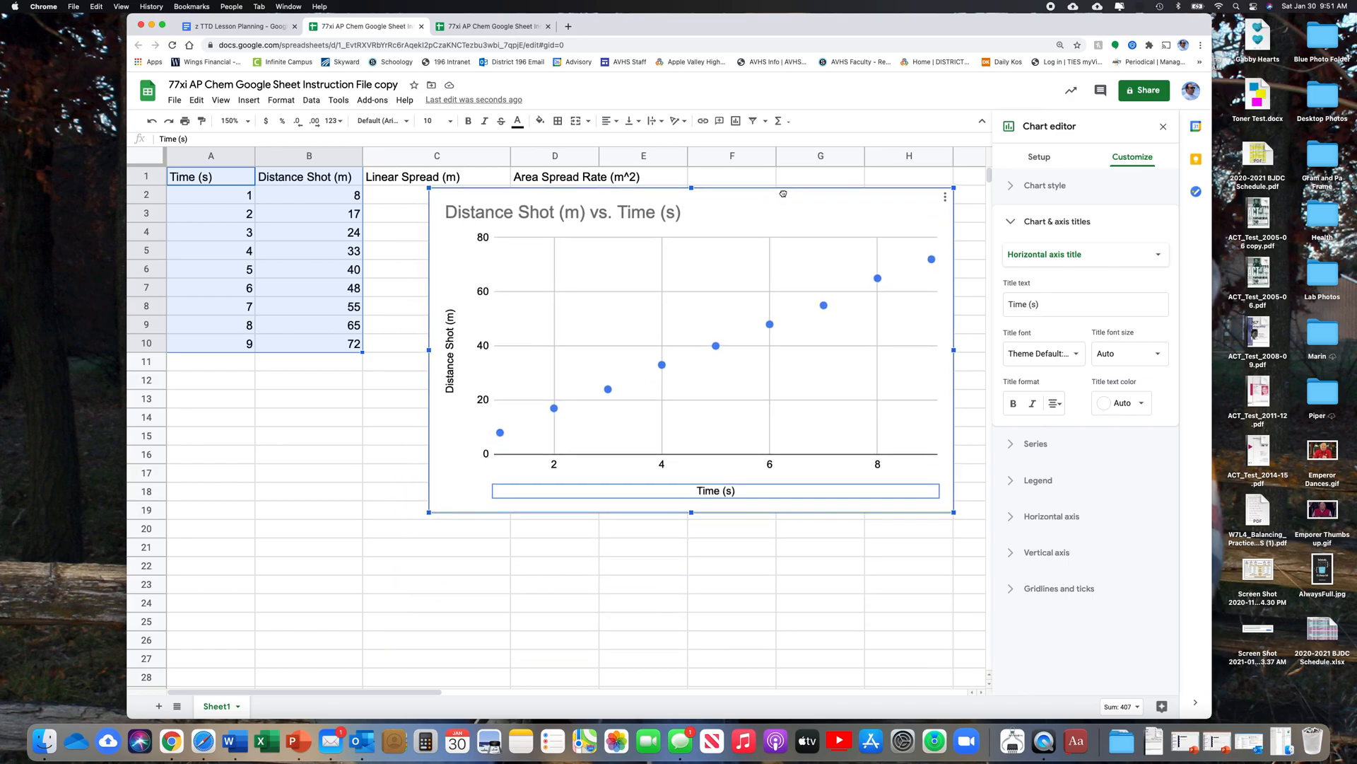
drag(428, 513, 648, 375)
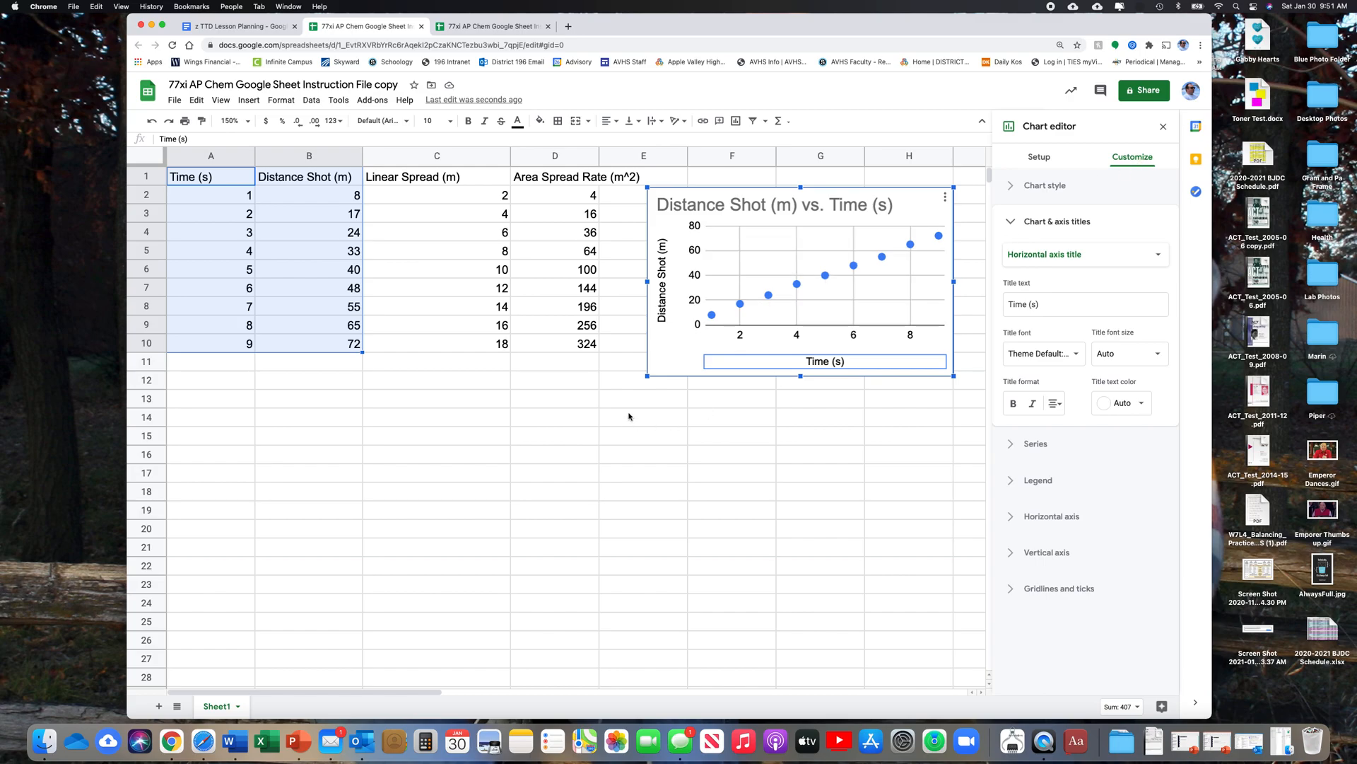
drag(648, 378, 629, 388)
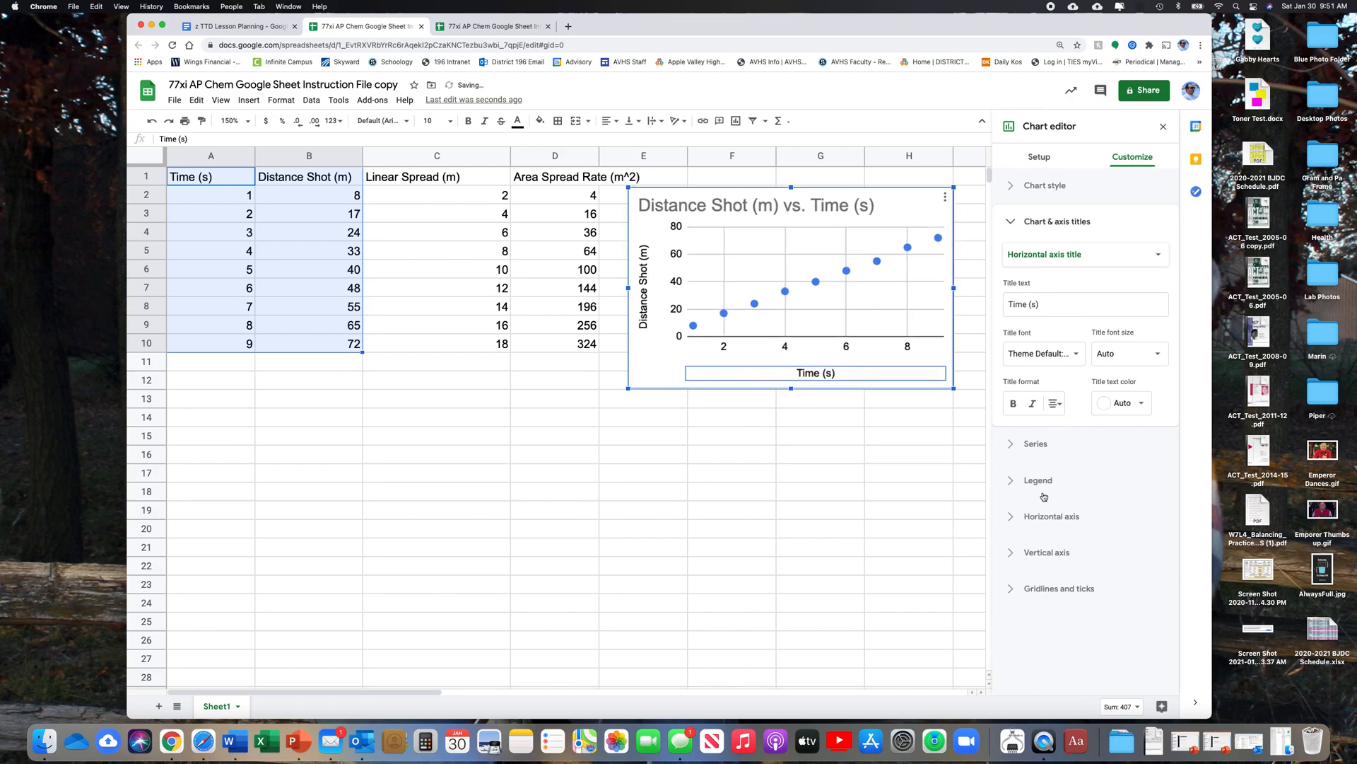
Step: Add a trendline to the Distance Shot series of the scatter chart
click(1012, 446)
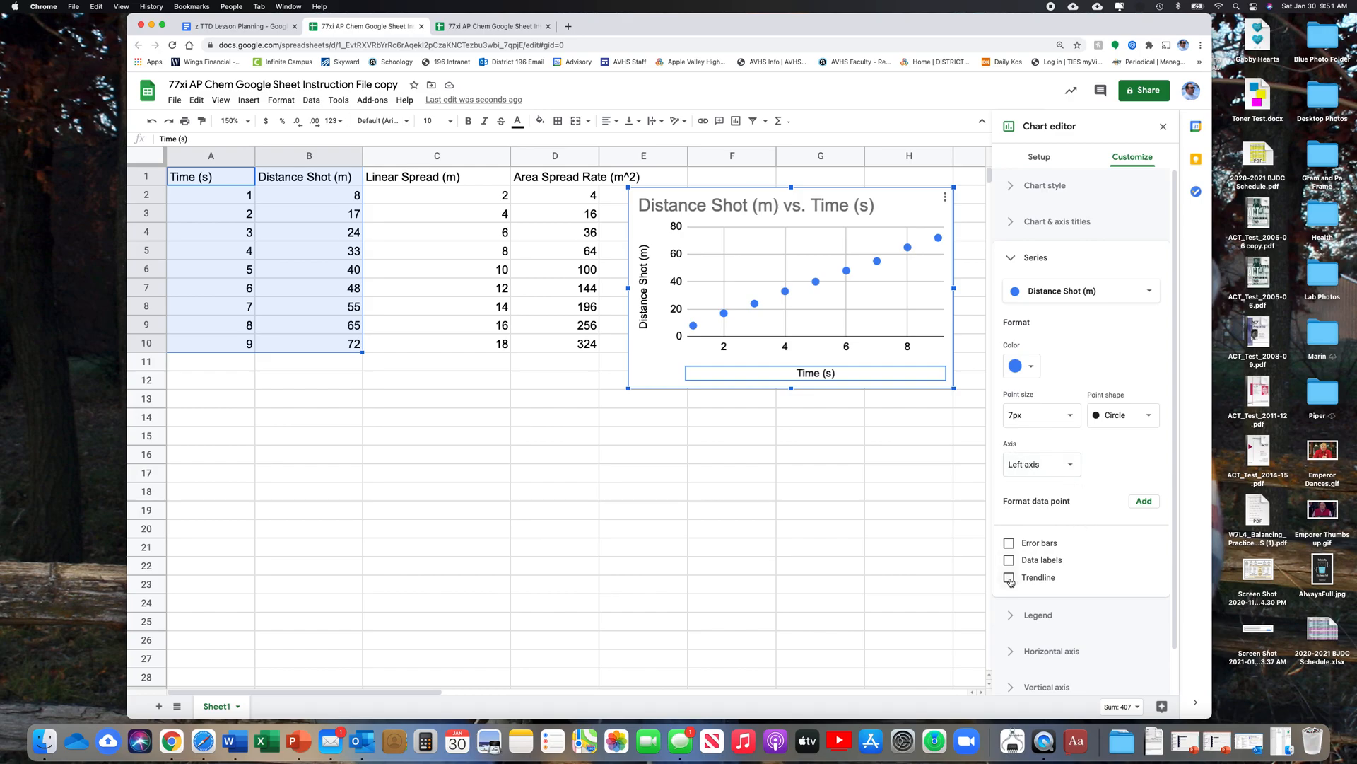
click(1009, 579)
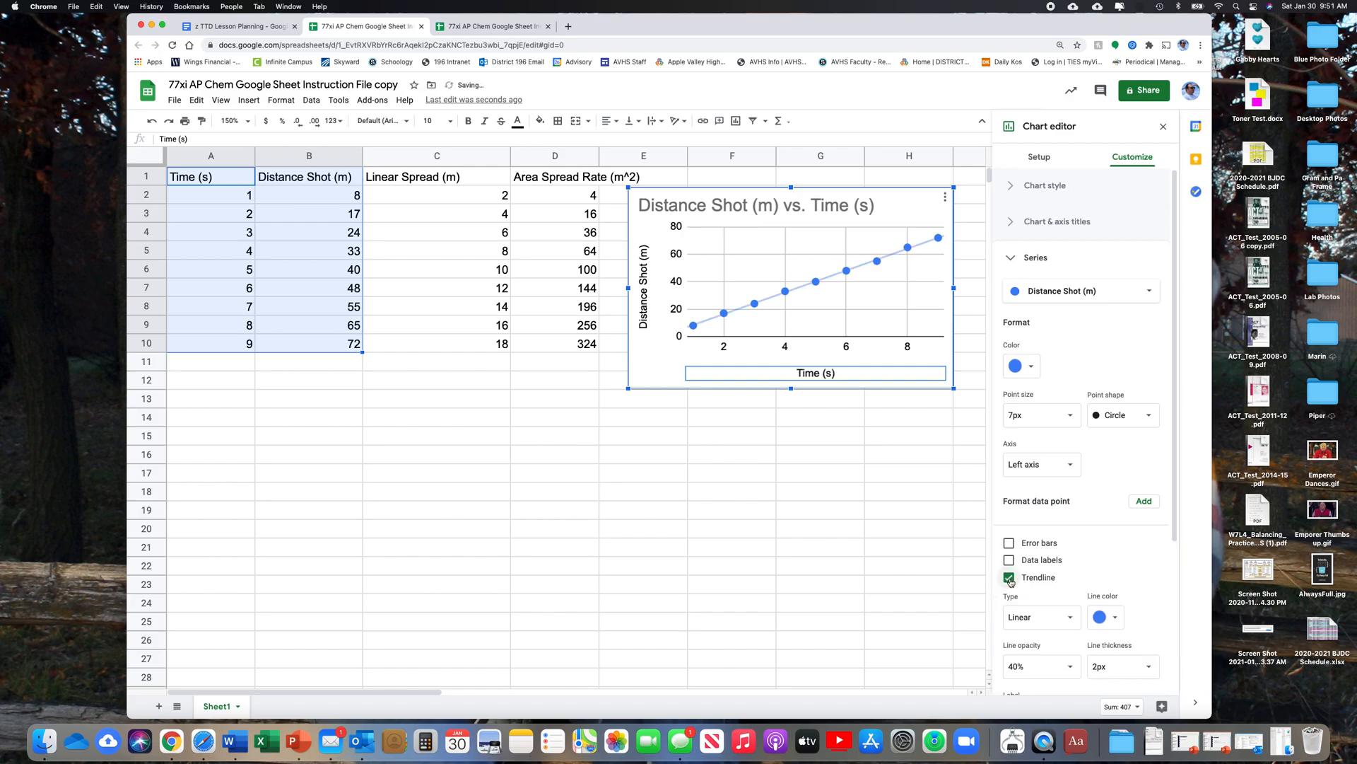
Step: Try Polynomial and Power Series as the Distance Shot trendline type and set it back to Linear
scroll(1105, 571, down, 3)
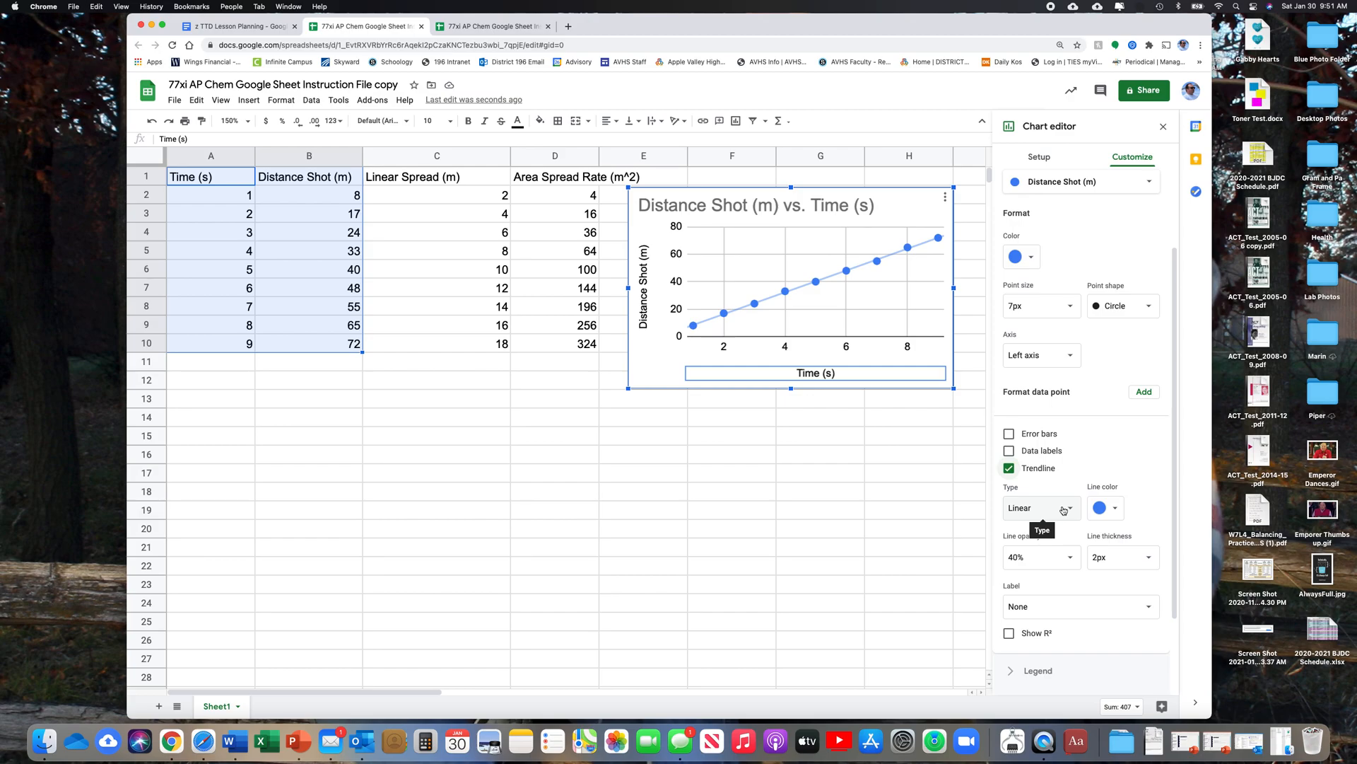
click(1071, 512)
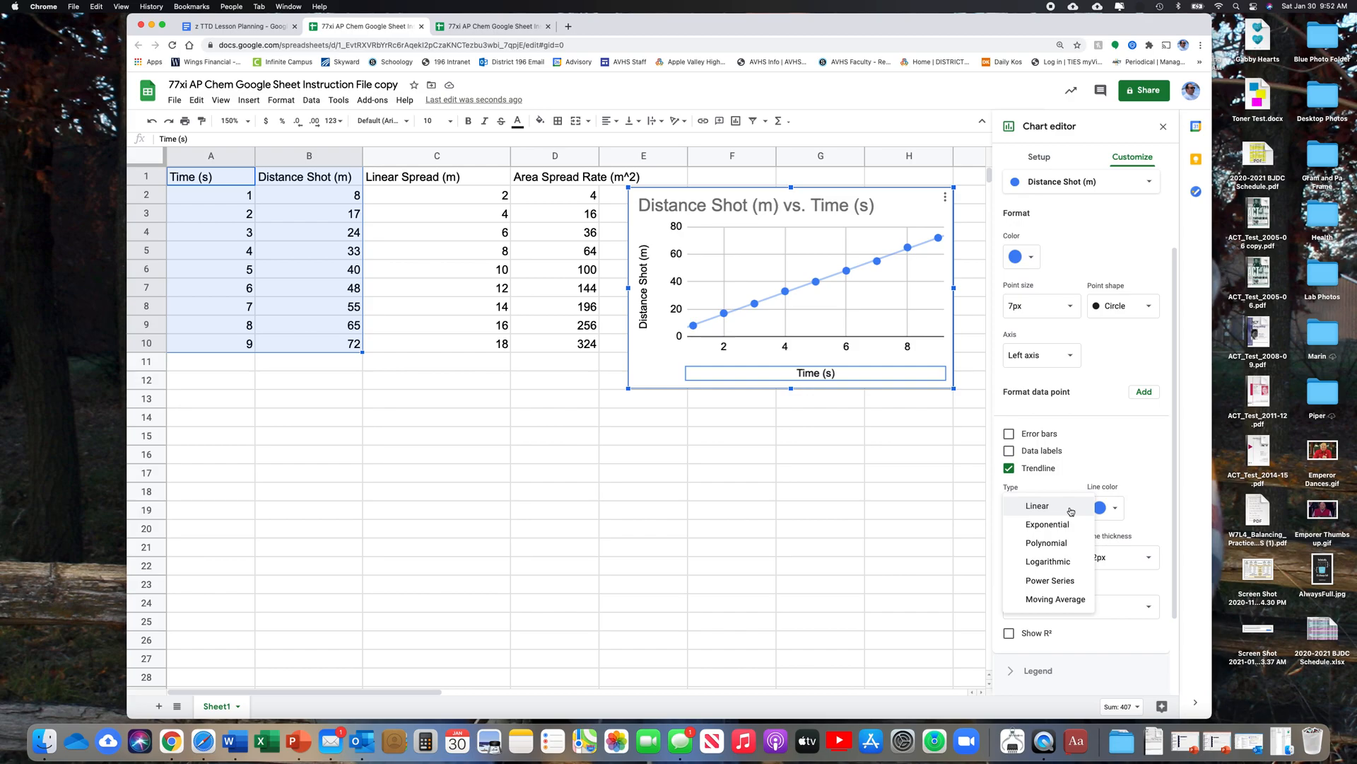
click(1052, 543)
click(1068, 508)
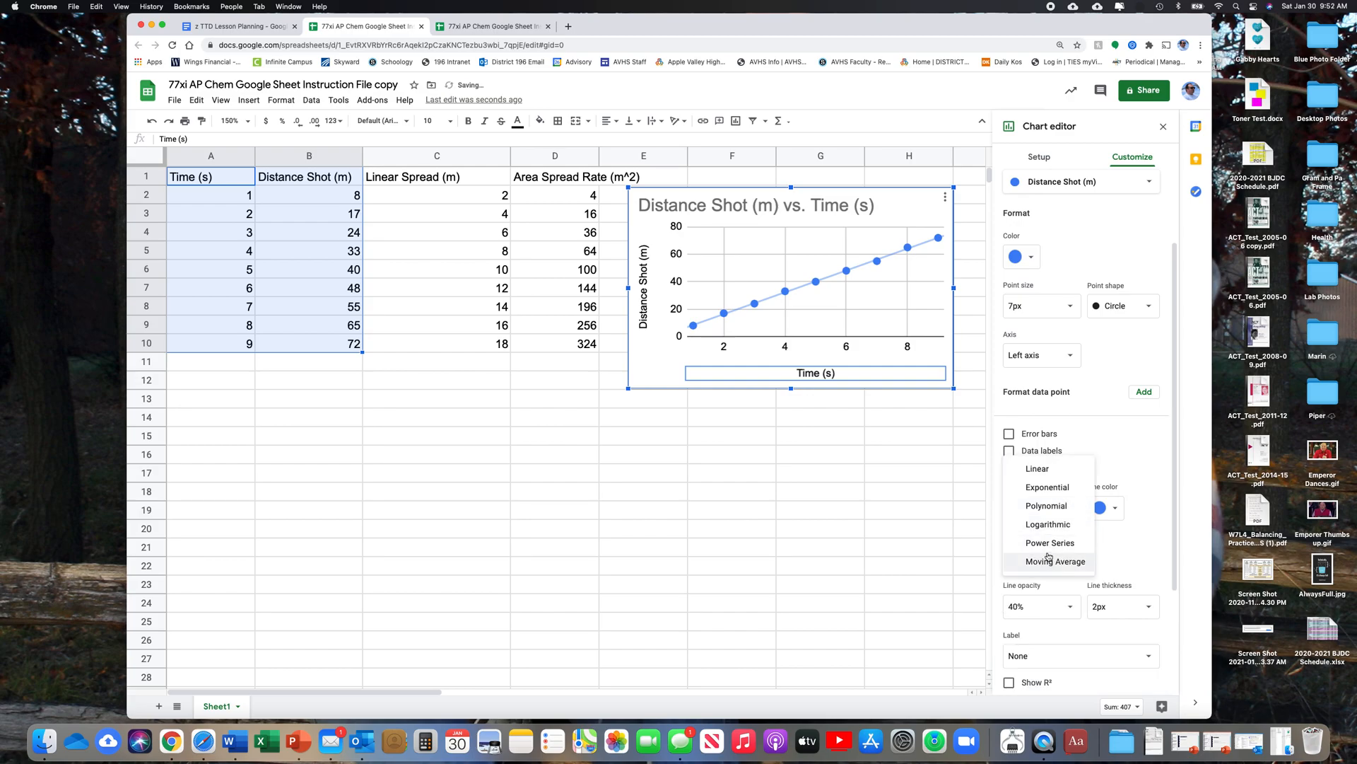
click(1049, 542)
click(1072, 502)
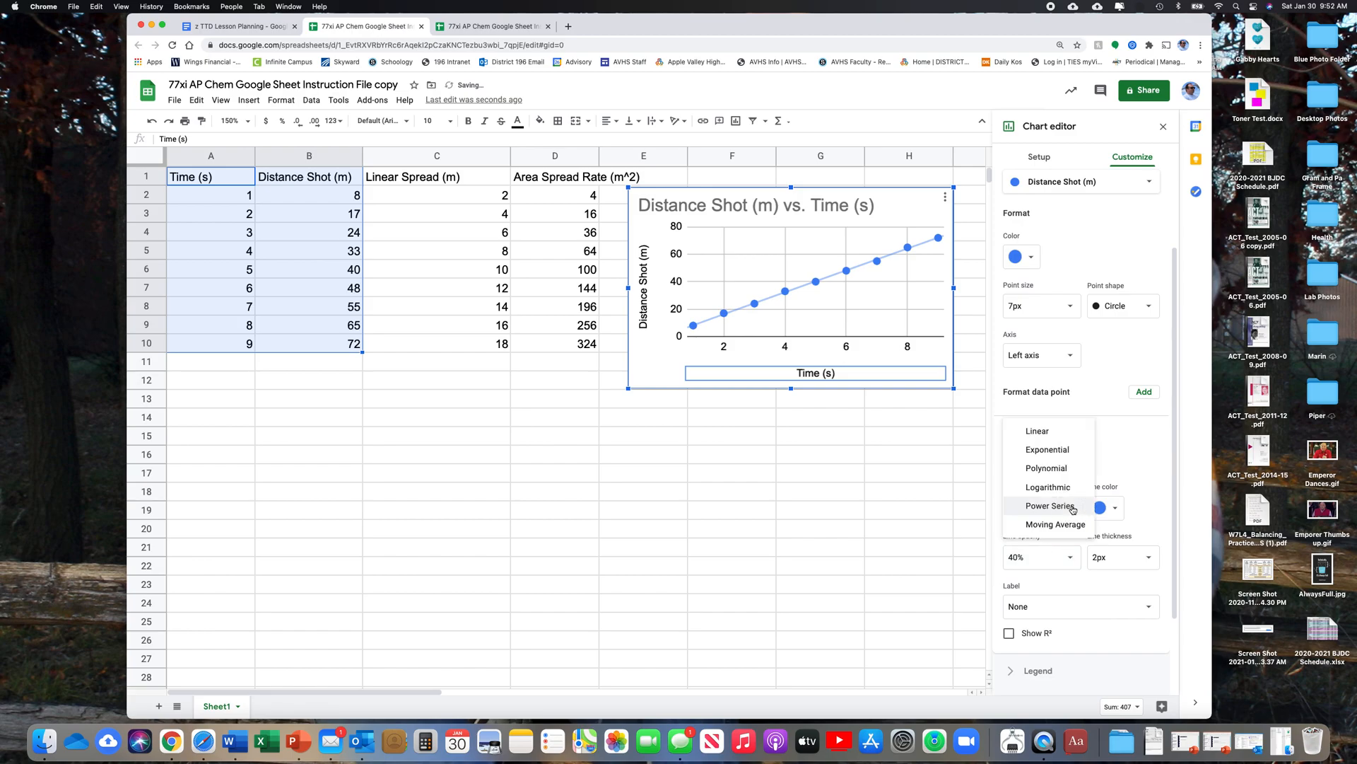
click(1051, 437)
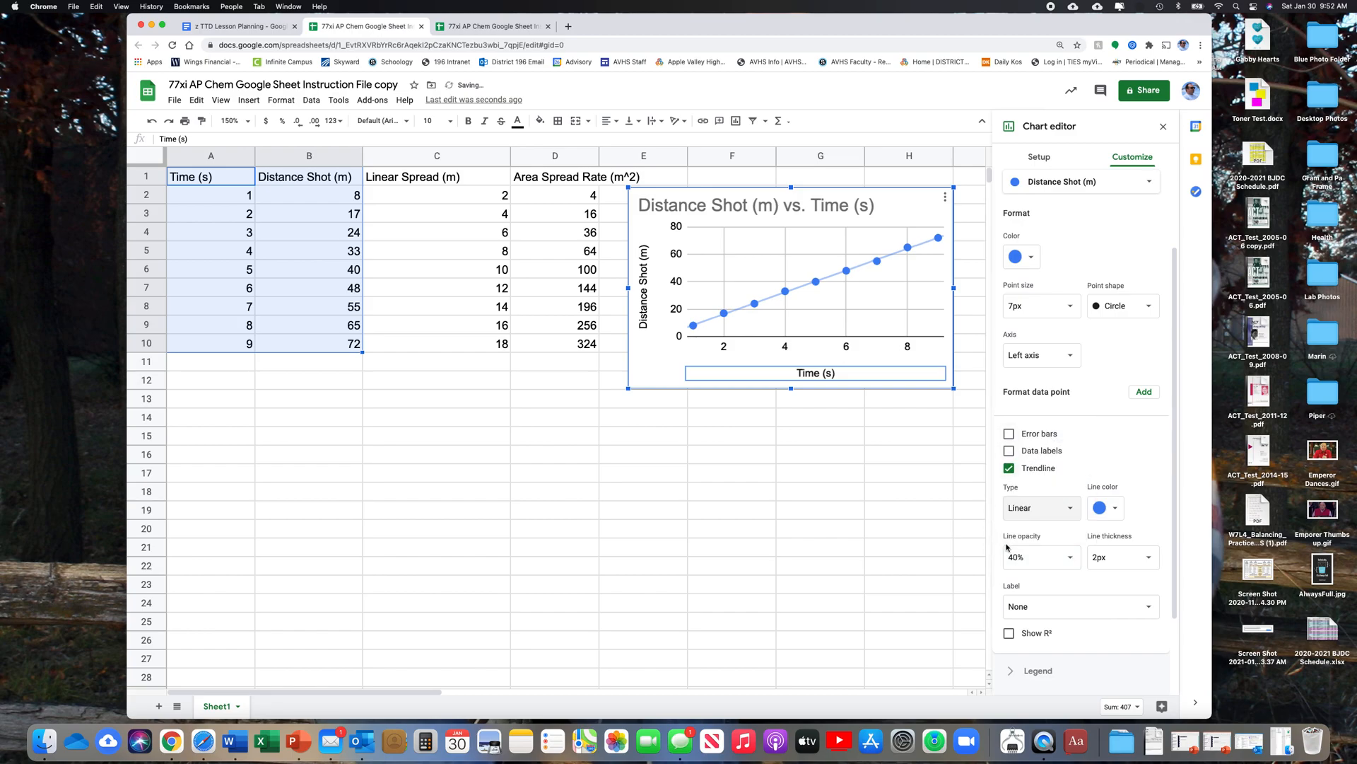
scroll(1062, 569, down, 2)
scroll(1061, 570, down, 2)
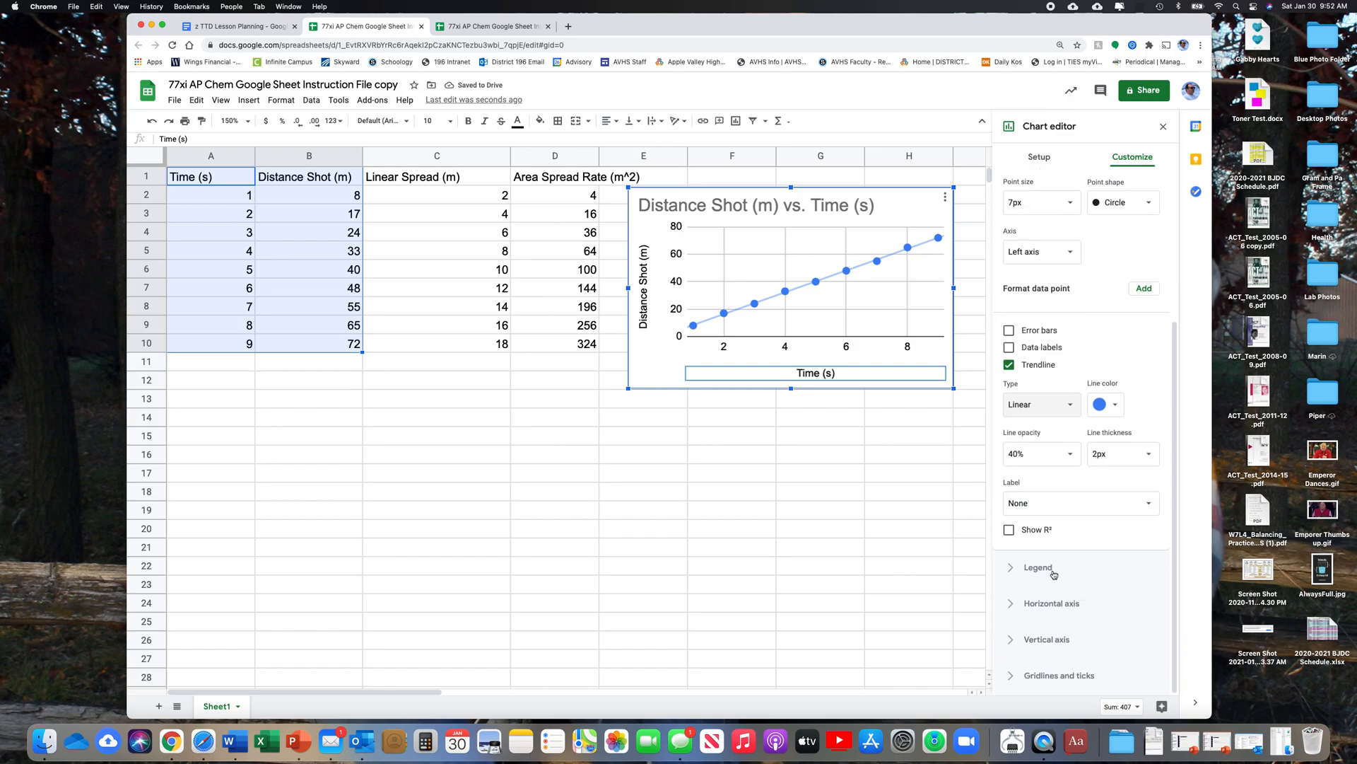
Step: Label the Distance Shot trendline with its equation and R² value, and move the chart slightly down
click(1147, 504)
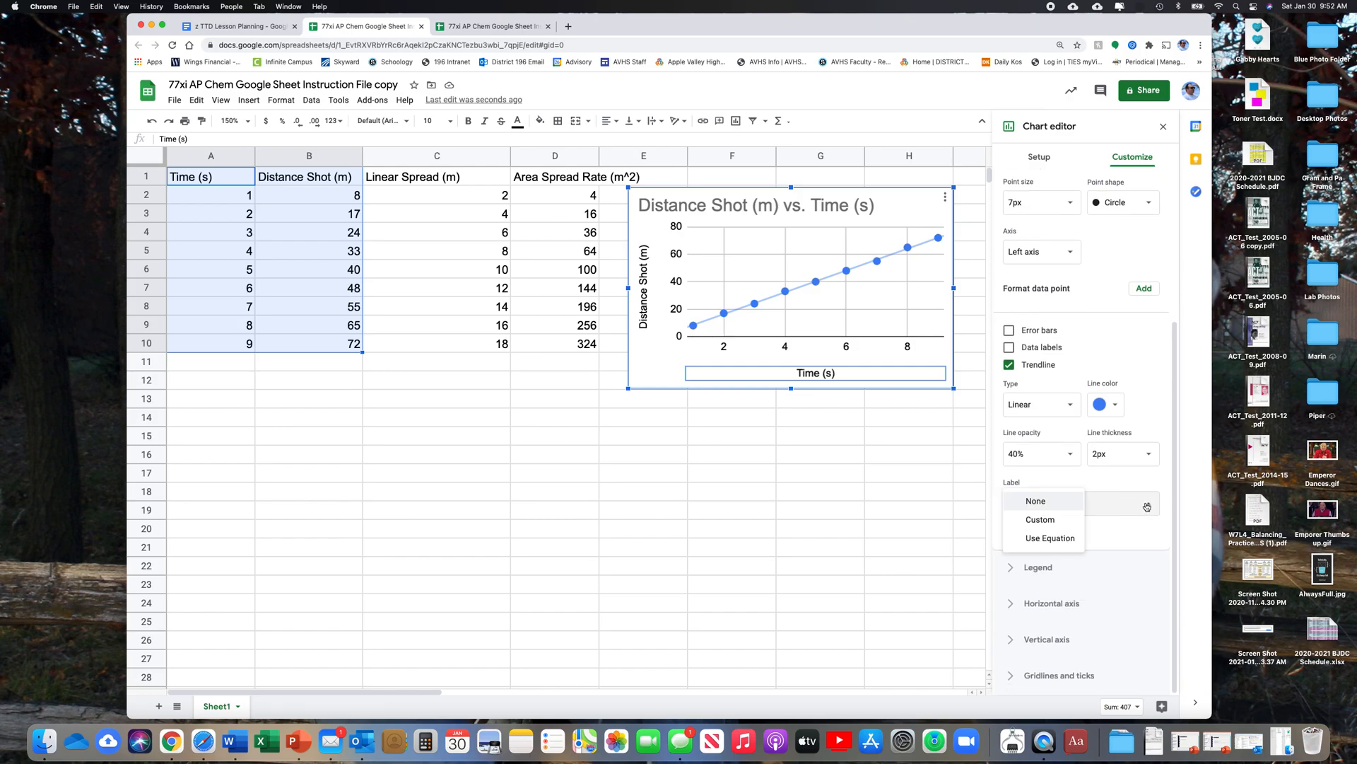
click(1048, 540)
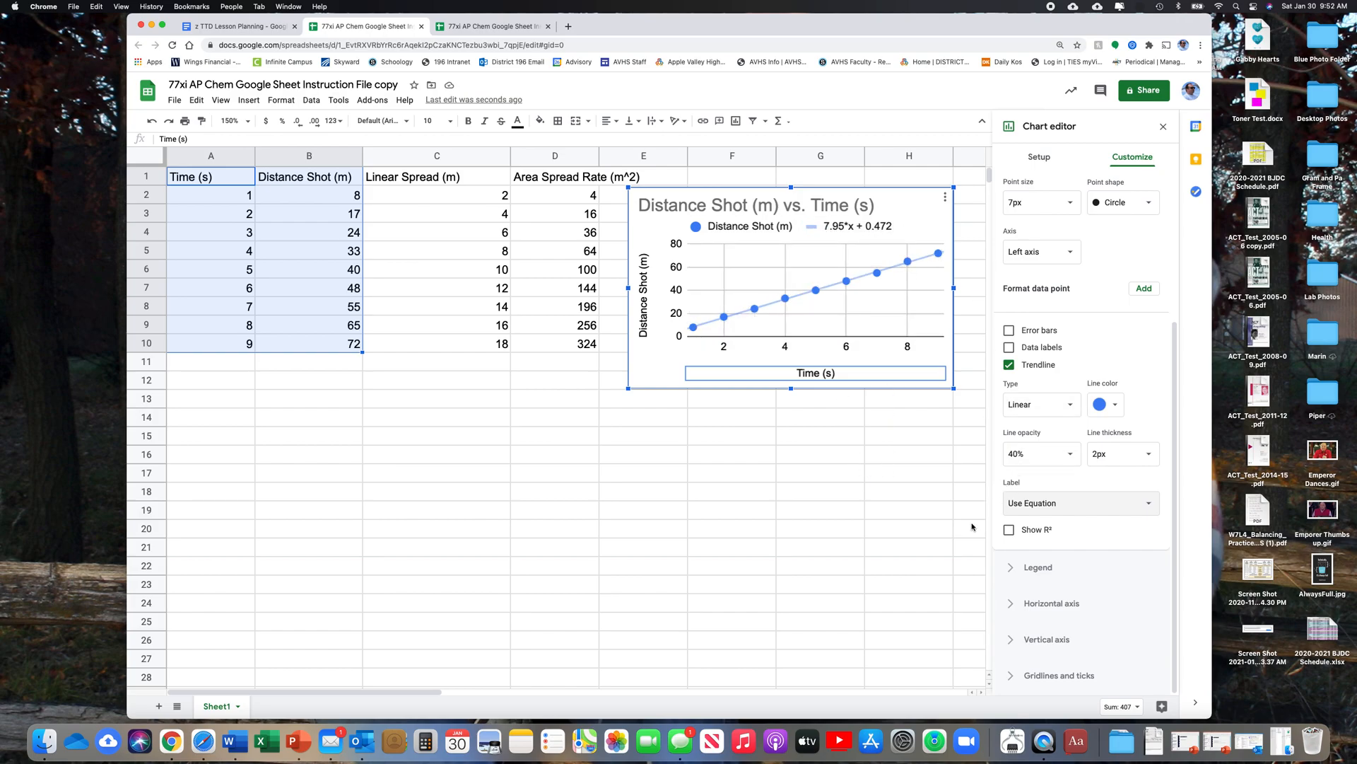
click(1010, 532)
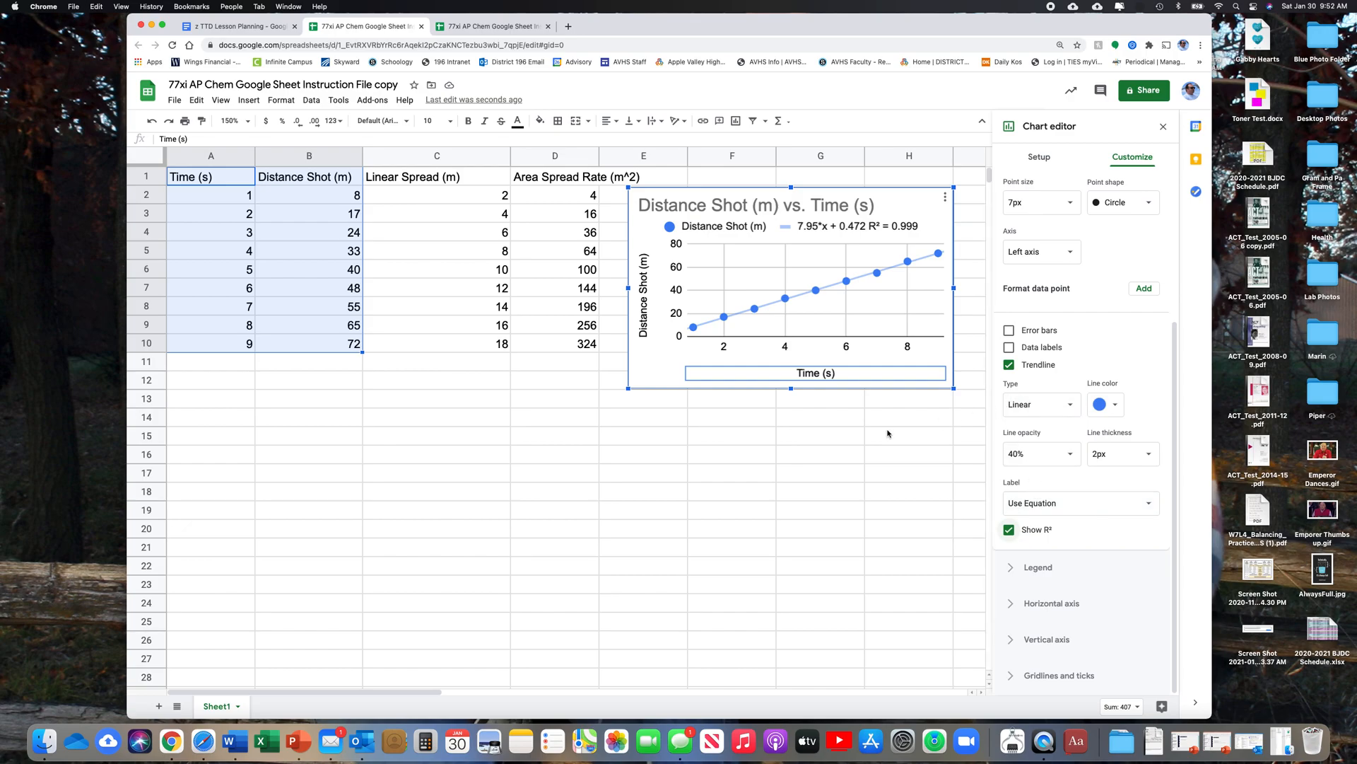
drag(841, 189, 844, 203)
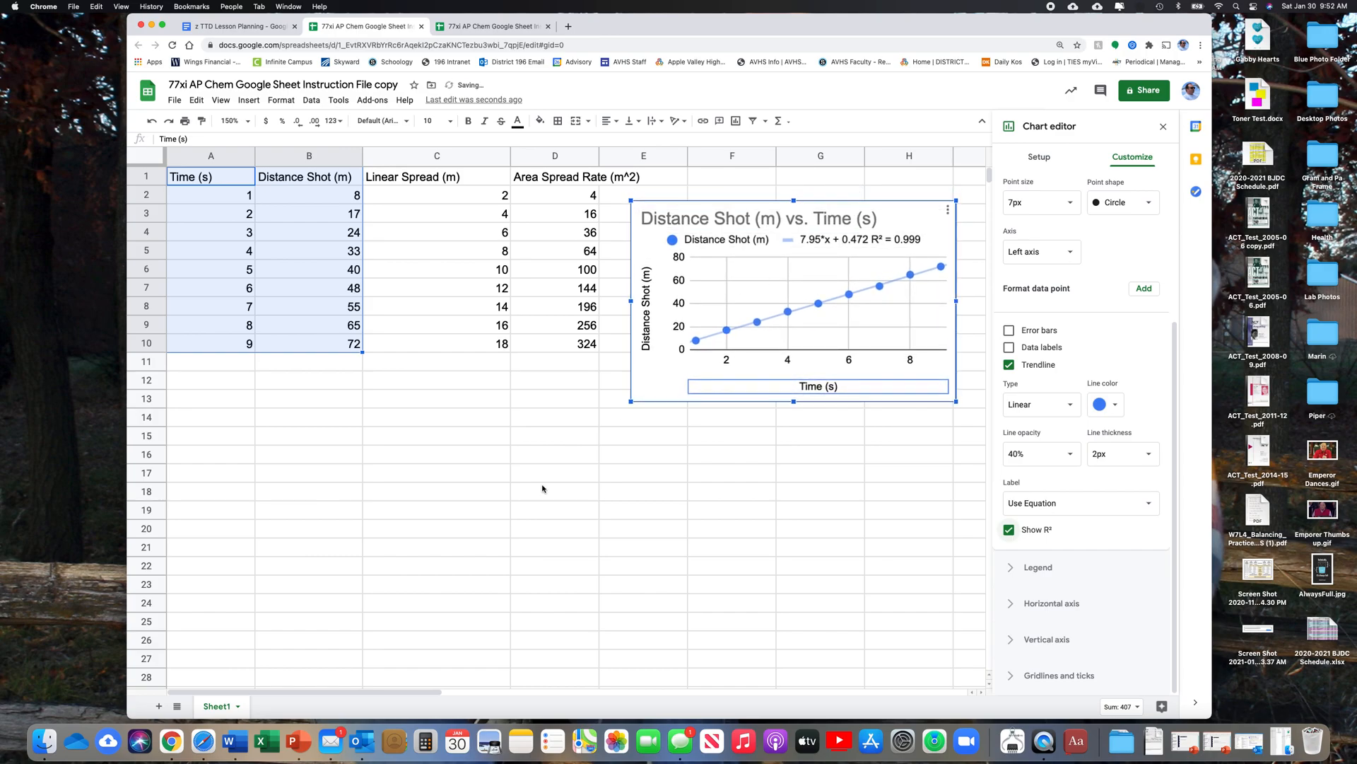
click(478, 528)
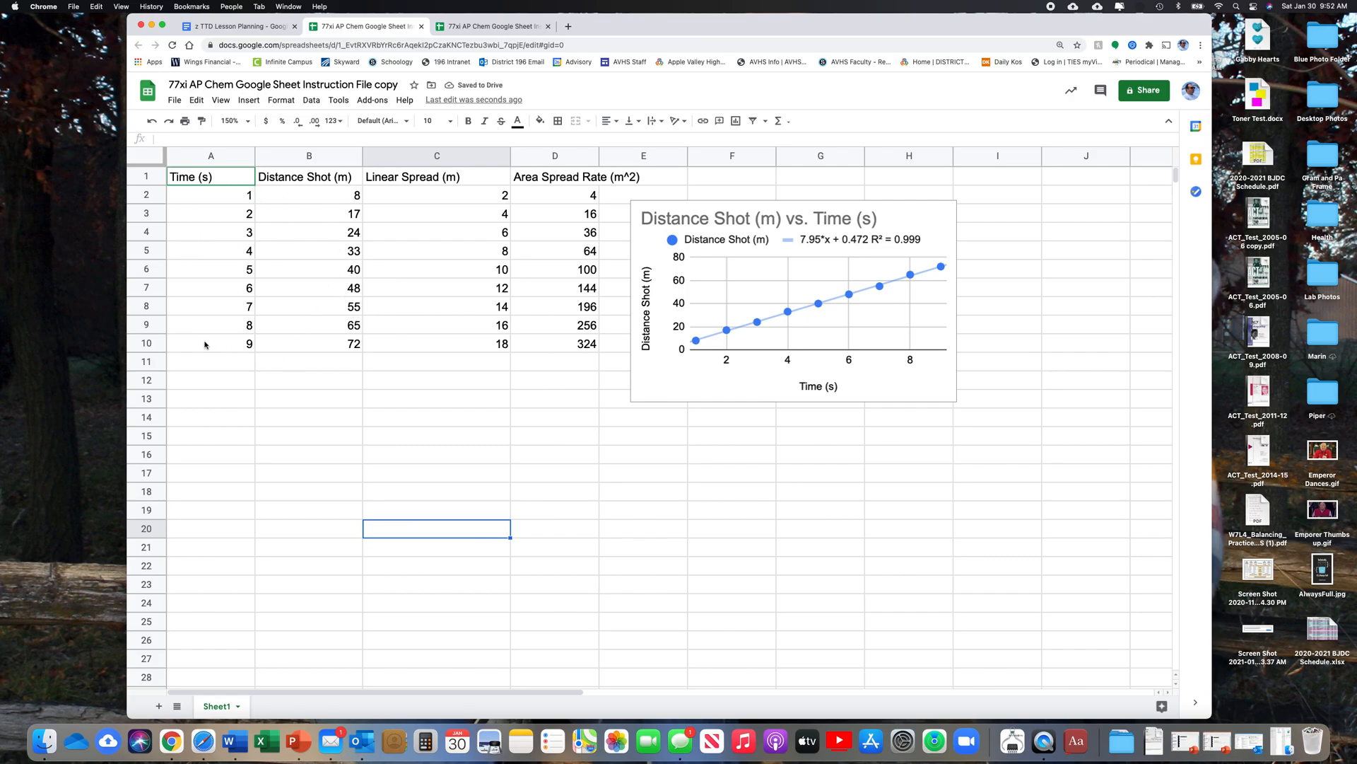
Step: Insert a chart from the Time and Linear Spread columns, using A1:A10 and C1:C10
click(216, 178)
shift+click(216, 344)
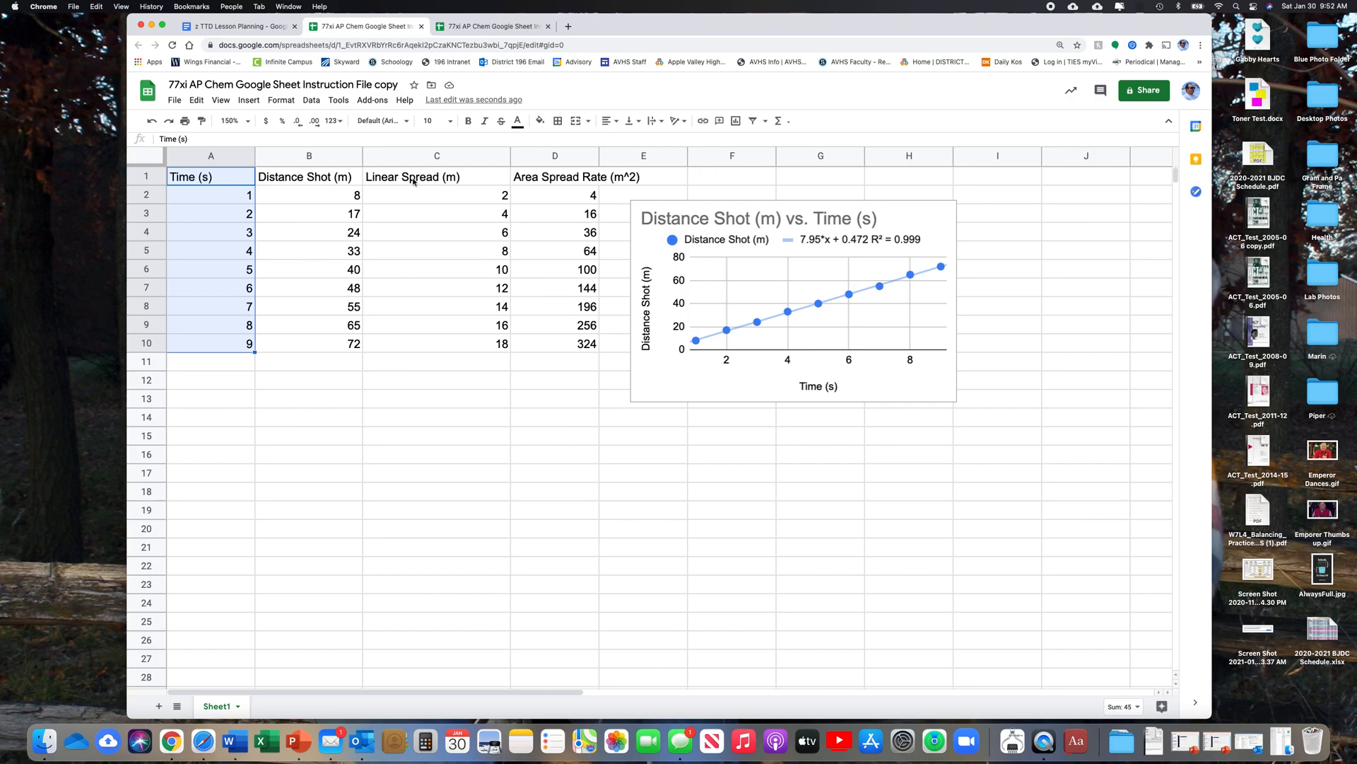
drag(413, 180, 413, 343)
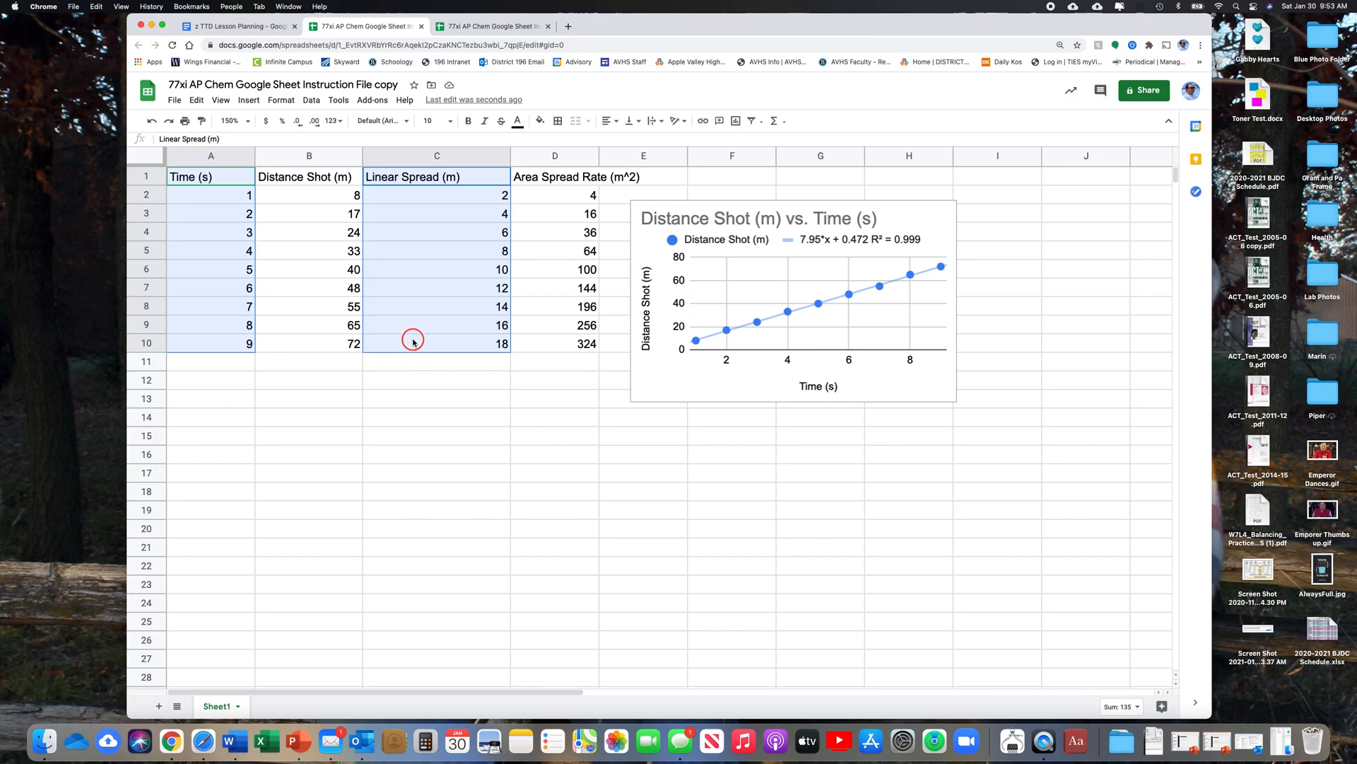
drag(414, 342, 414, 342)
click(252, 102)
click(267, 263)
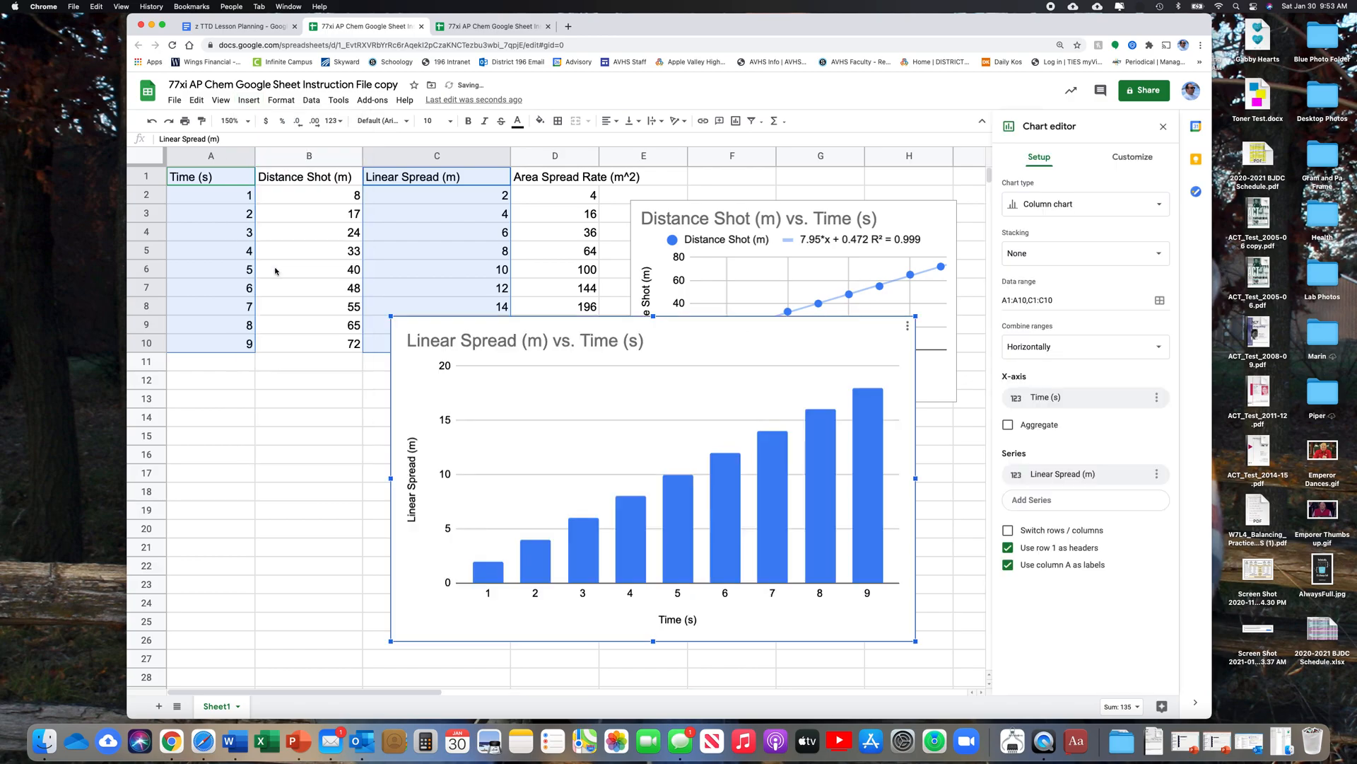
Step: Change the Linear Spread chart from columns to a scatter chart
click(1154, 205)
scroll(1021, 565, down, 1)
click(1026, 606)
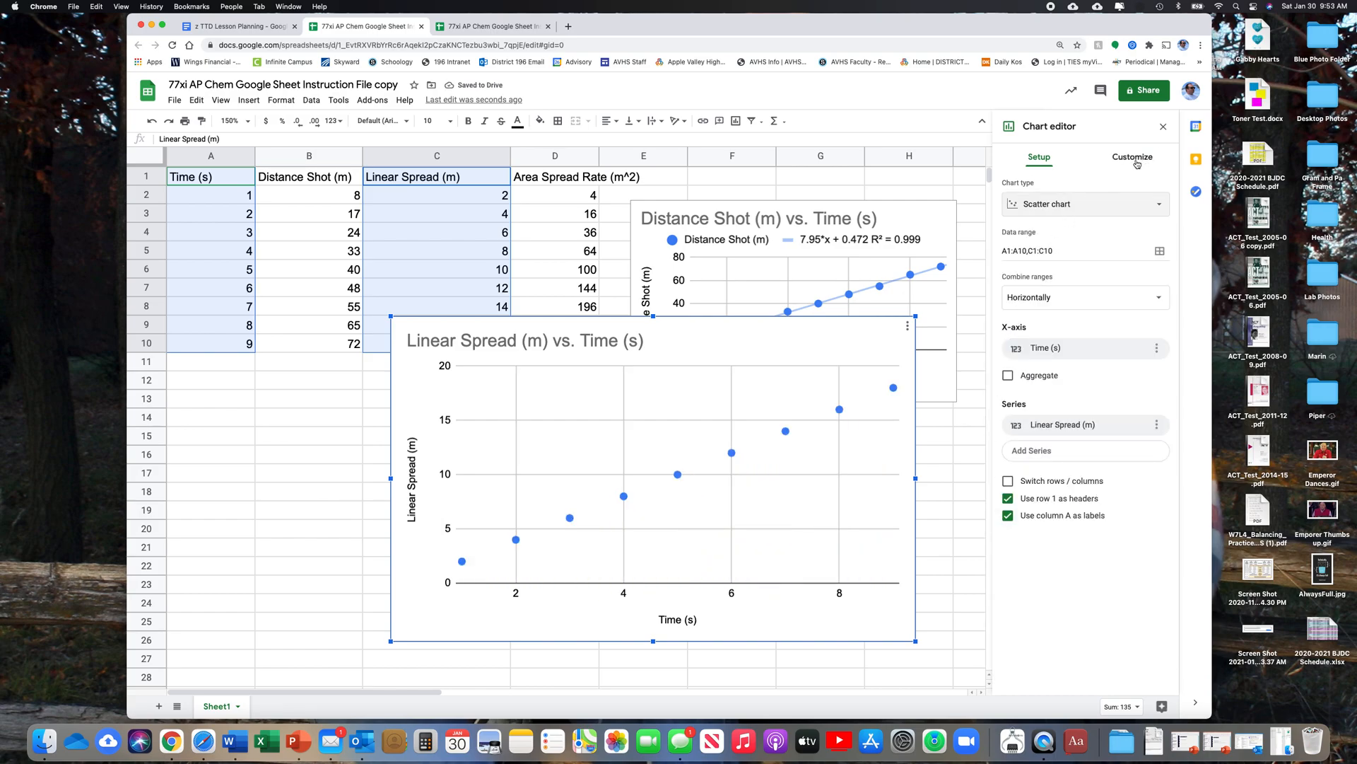
Step: Add a linear trendline to the Linear Spread series and label it with its equation and R² value
click(1137, 163)
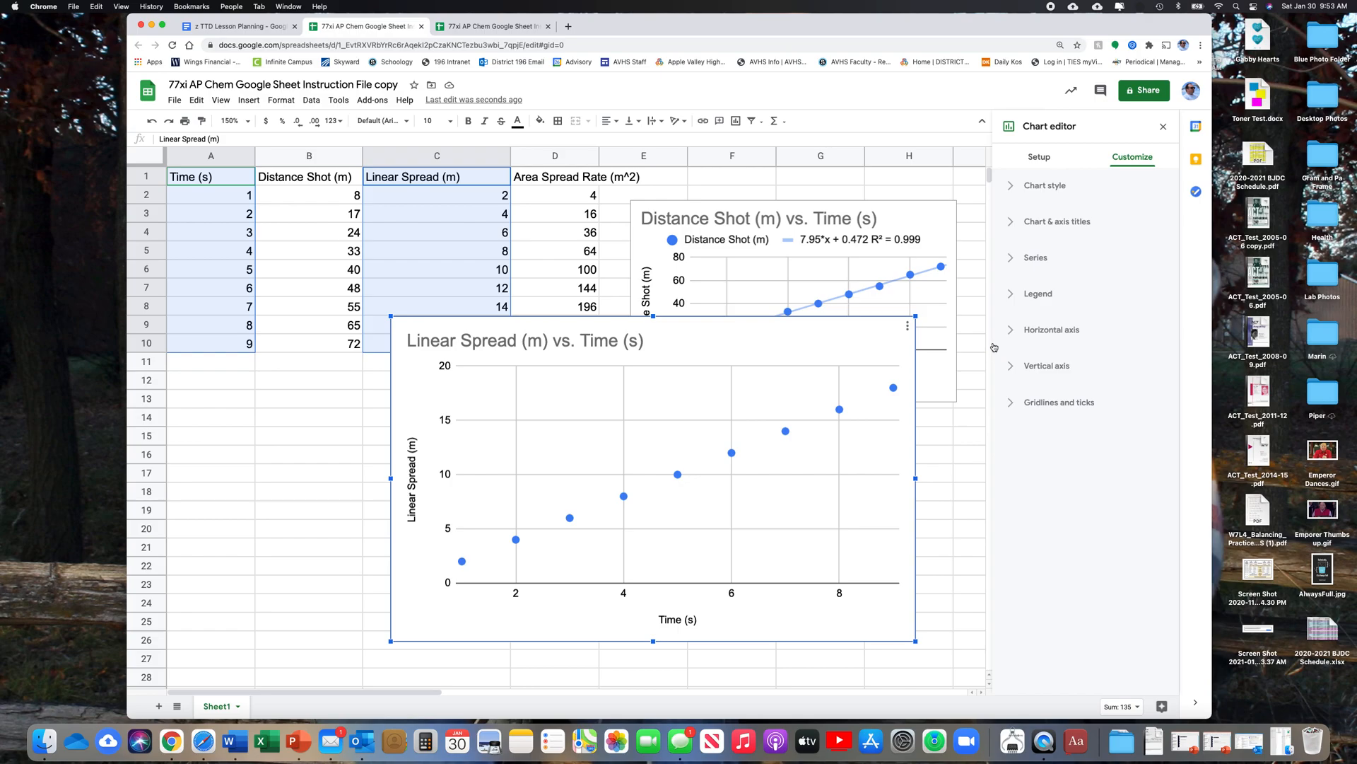
click(1013, 260)
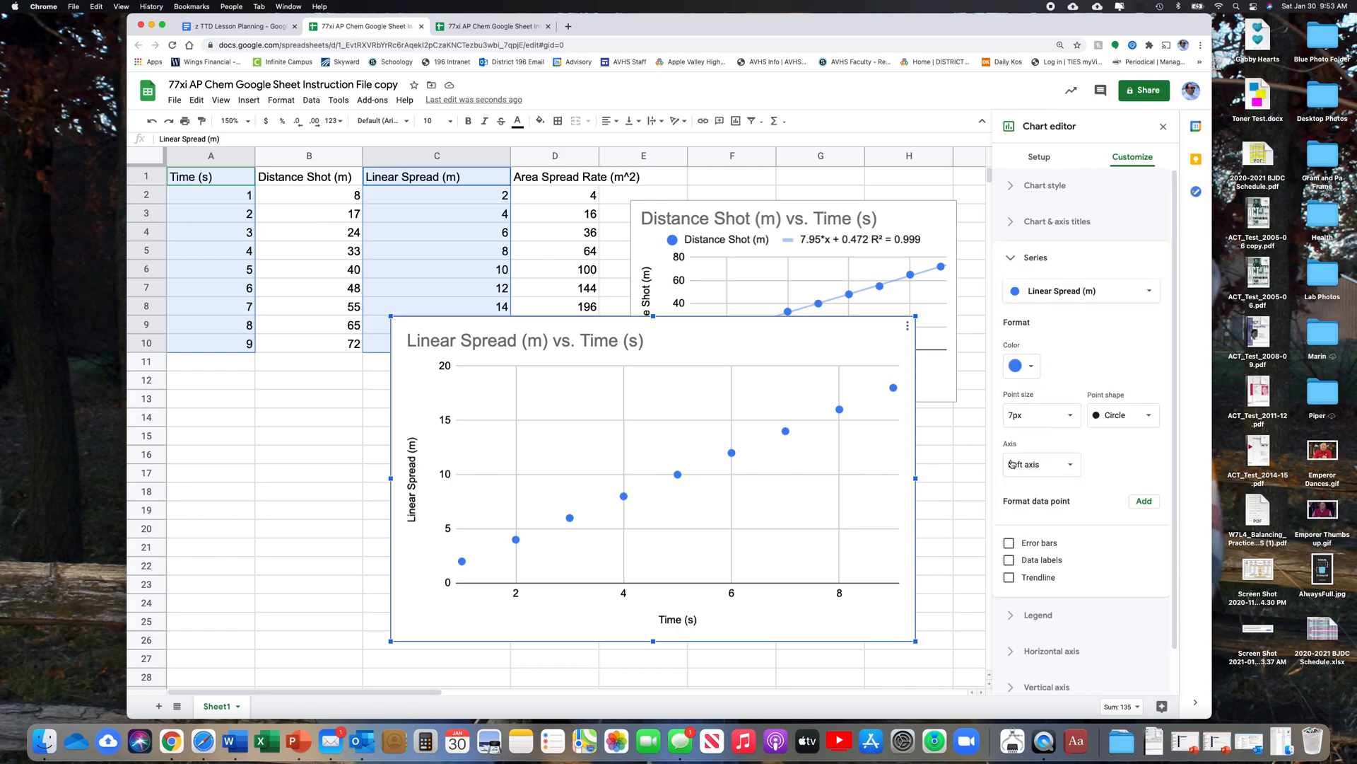
click(1009, 577)
scroll(1025, 551, down, 3)
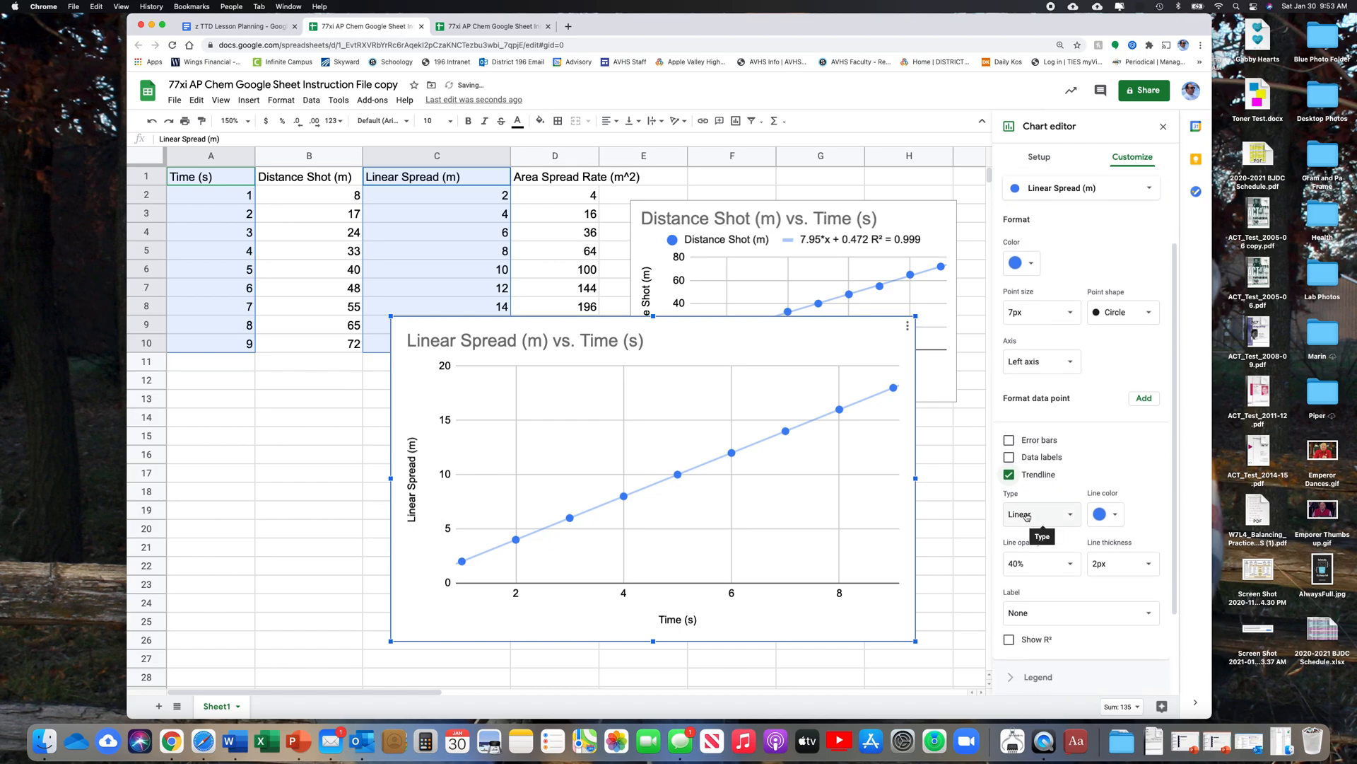
scroll(1021, 534, down, 3)
click(1009, 530)
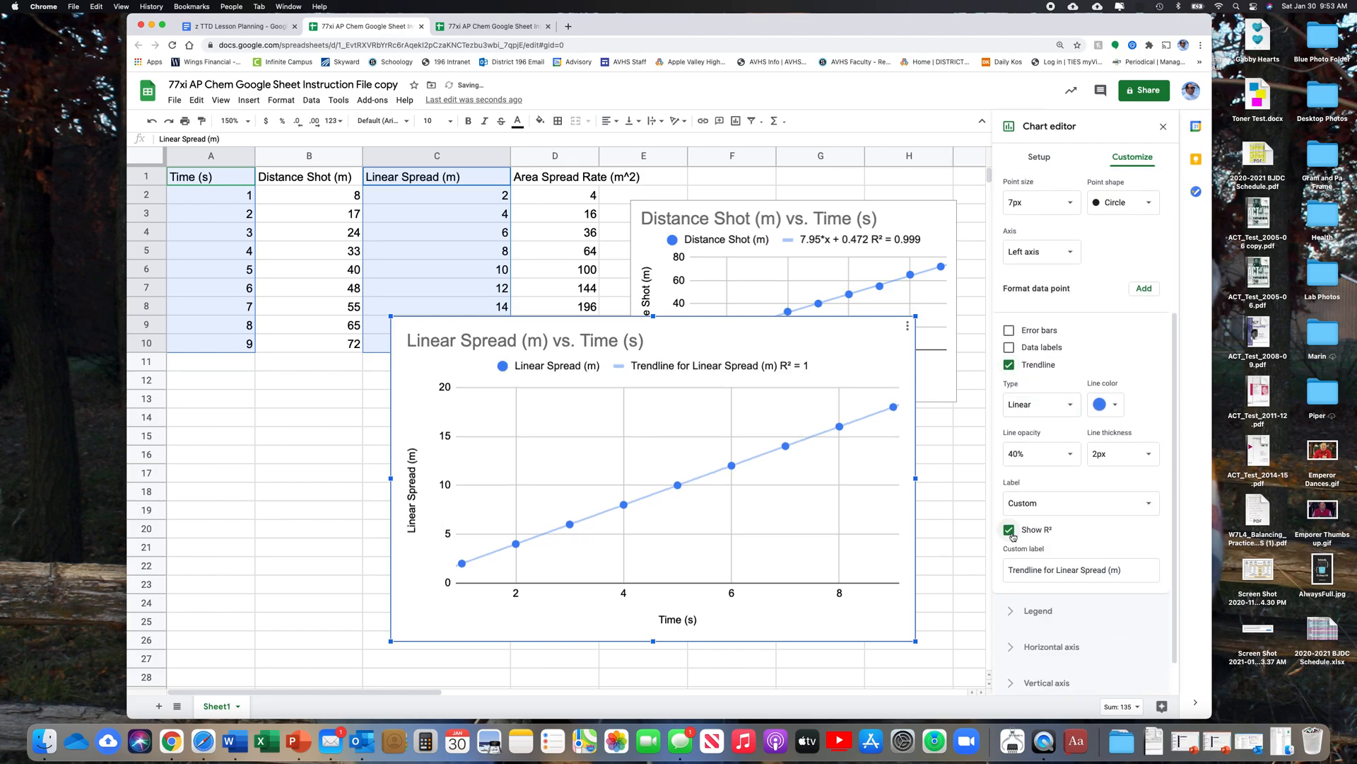
click(1052, 505)
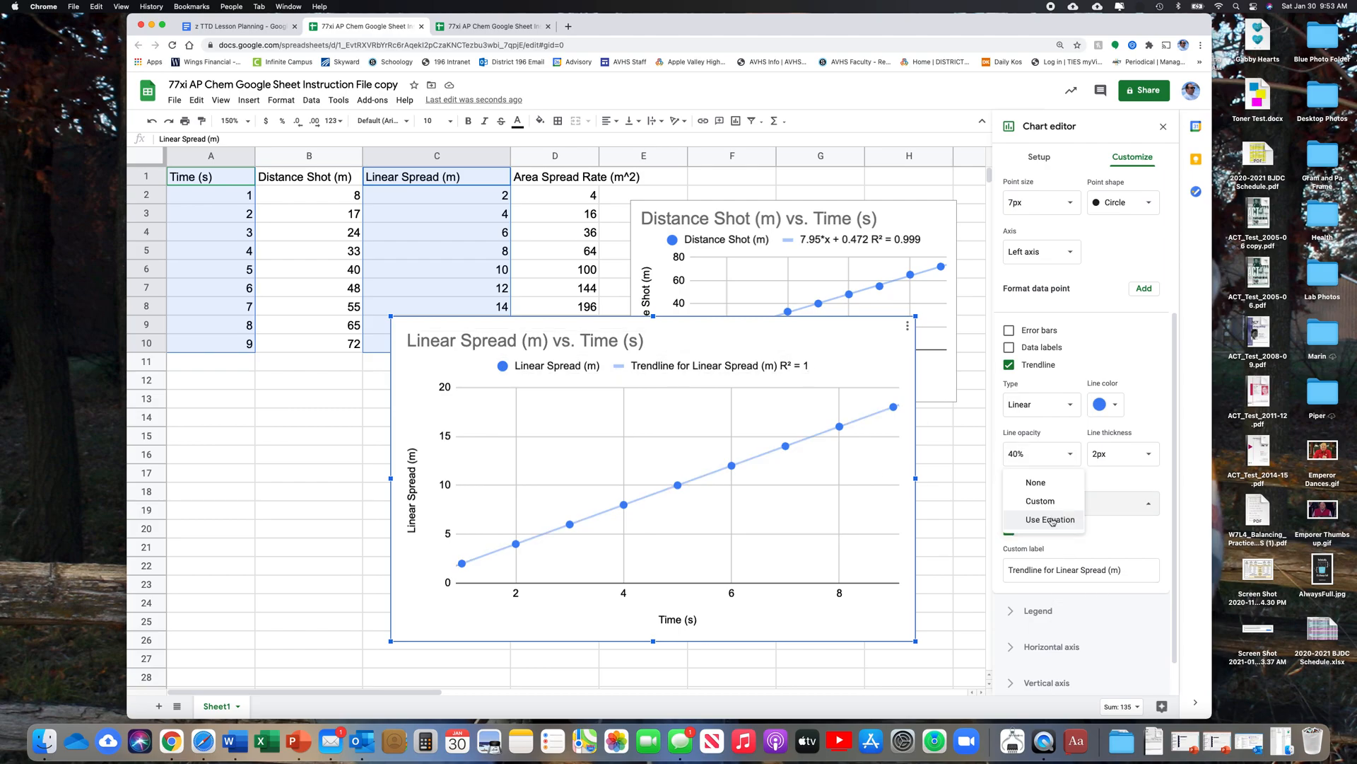
click(1050, 520)
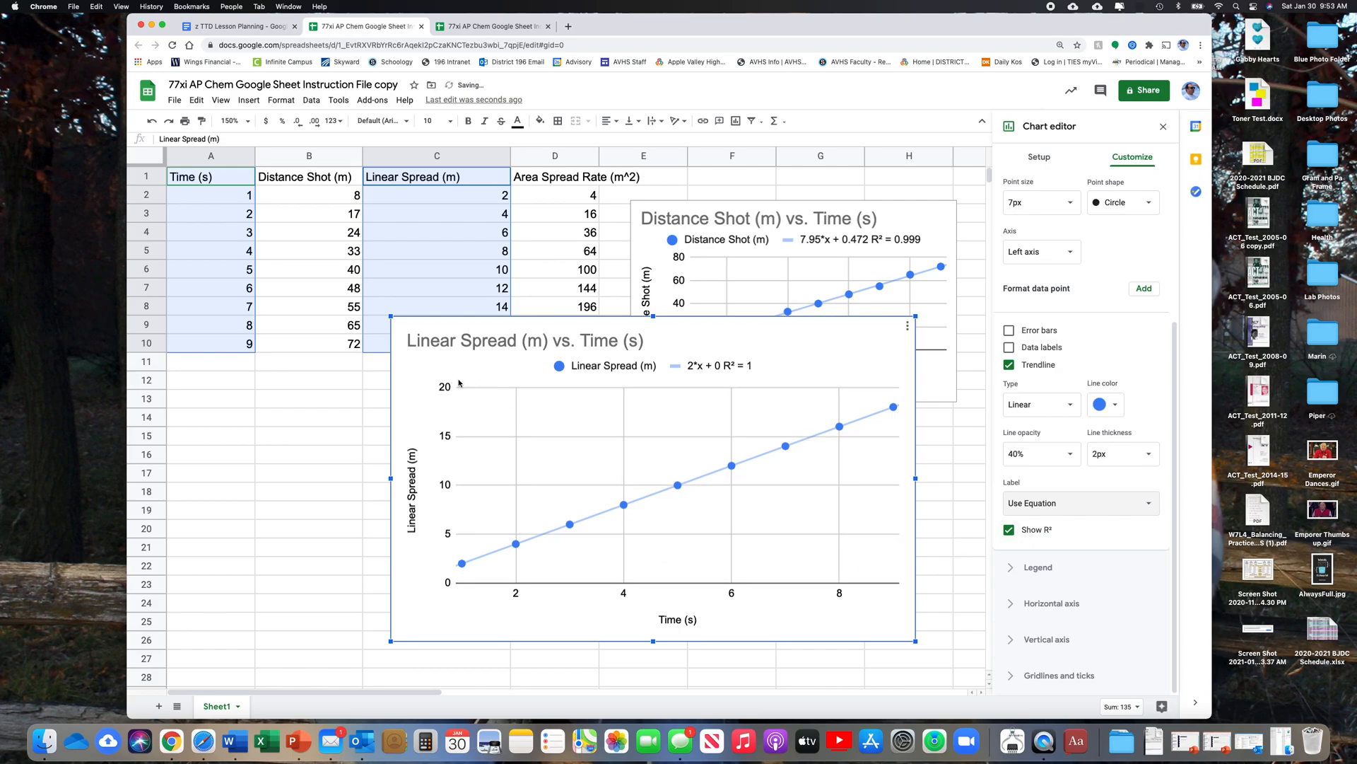
Step: Shrink the Linear Spread chart and align it directly below the Distance Shot chart
drag(389, 315, 591, 473)
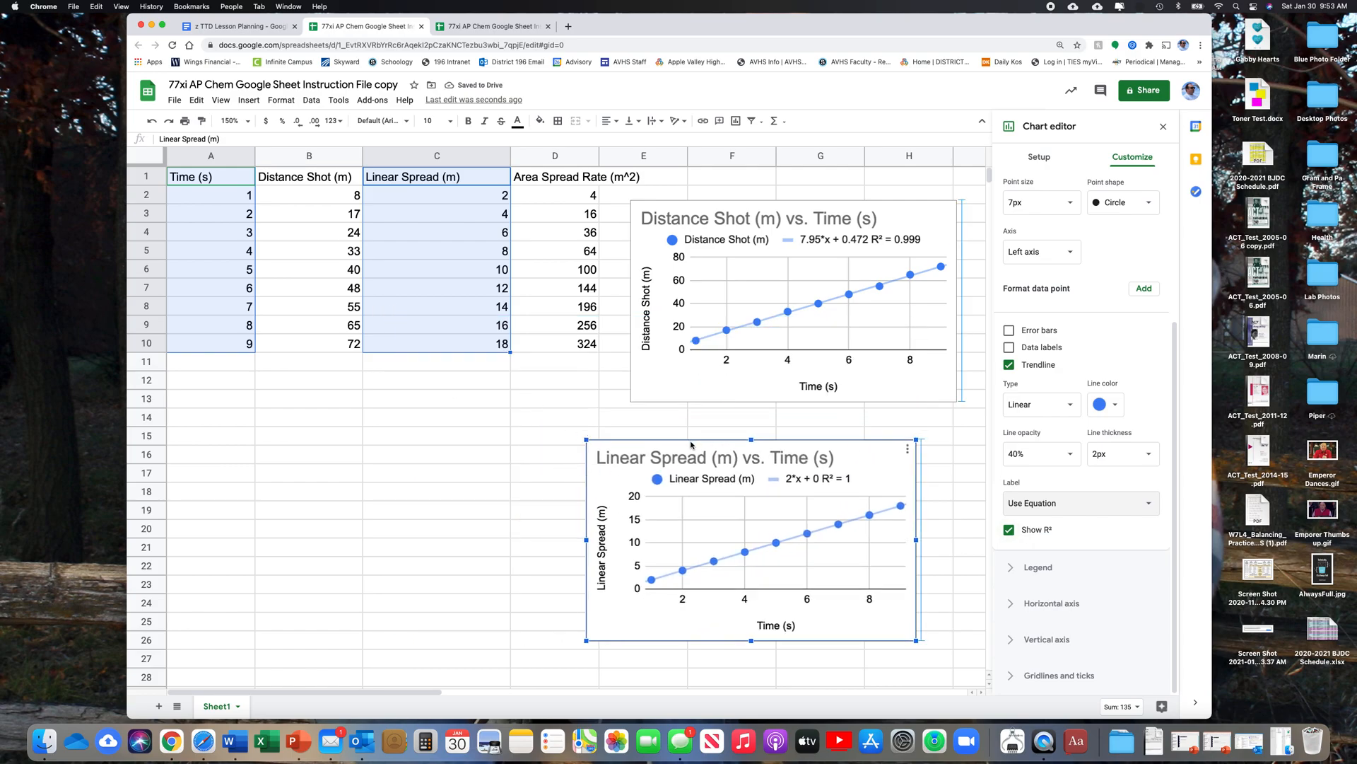
drag(708, 443, 749, 421)
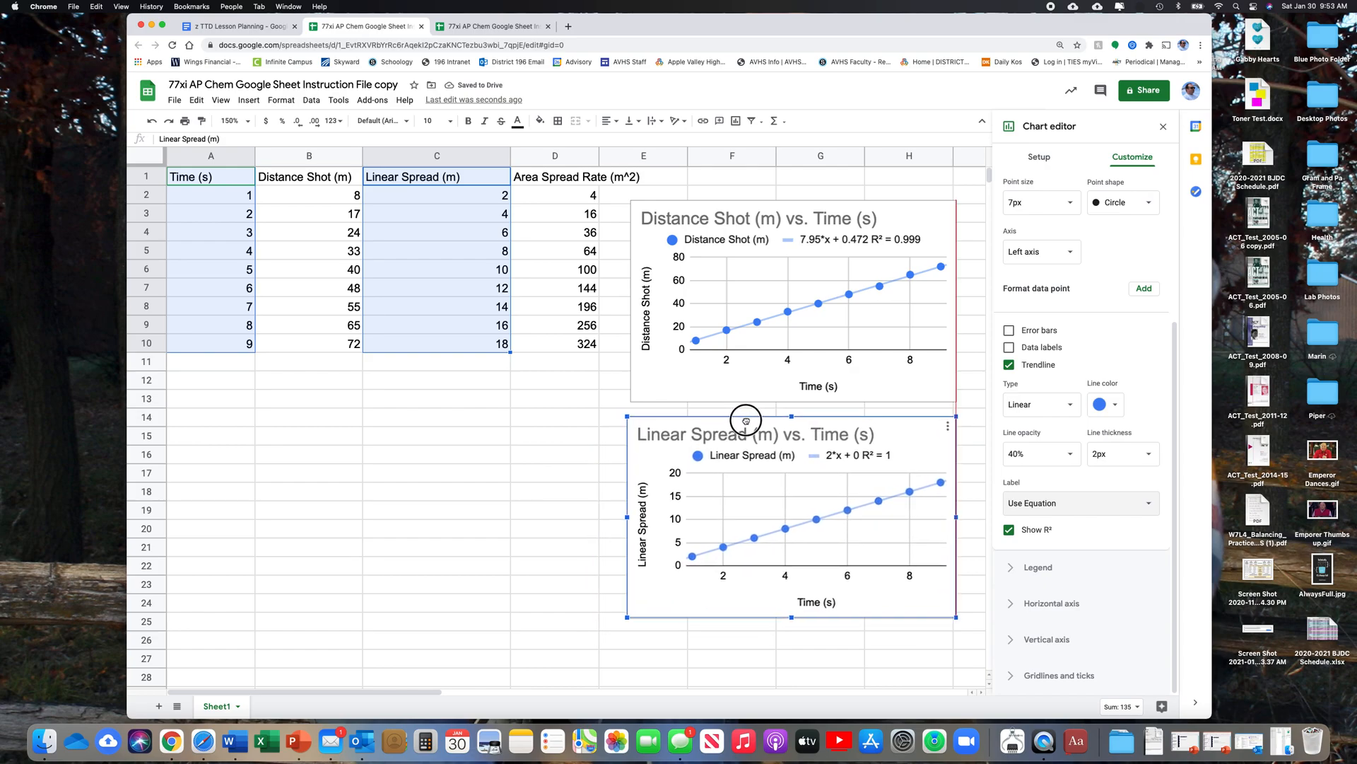
click(263, 397)
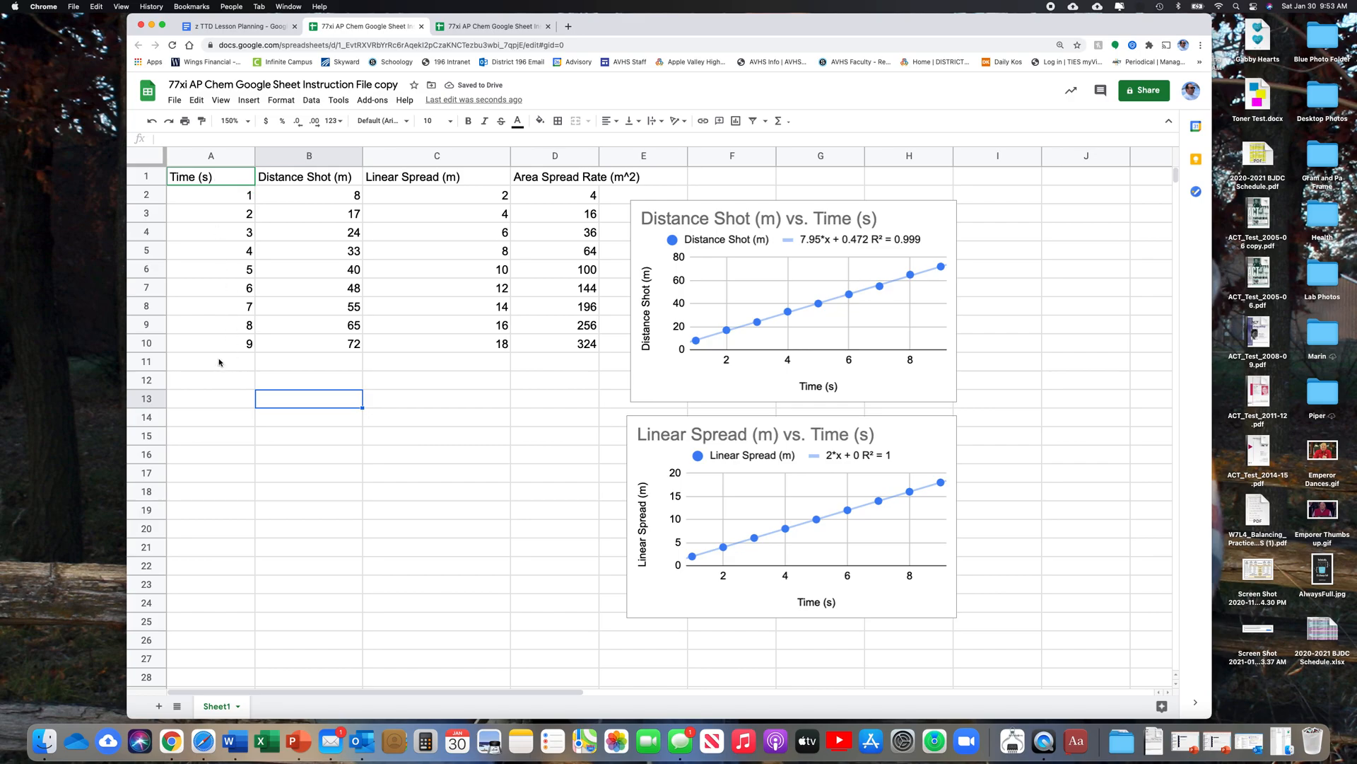
Step: Insert a scatter chart of Area Spread Rate against Time from A1:A10 and D1:D10, and shrink it to fit below the data table
drag(214, 344, 219, 179)
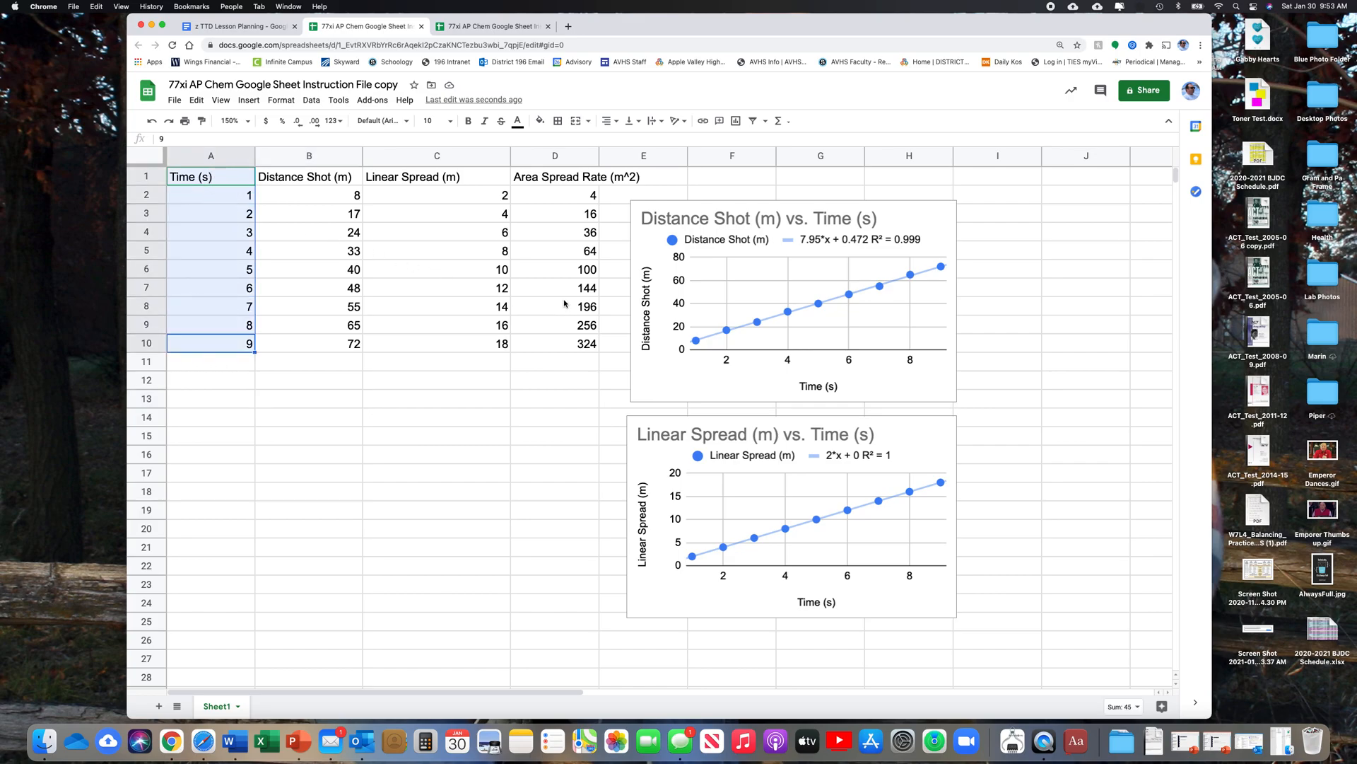
drag(550, 182, 551, 344)
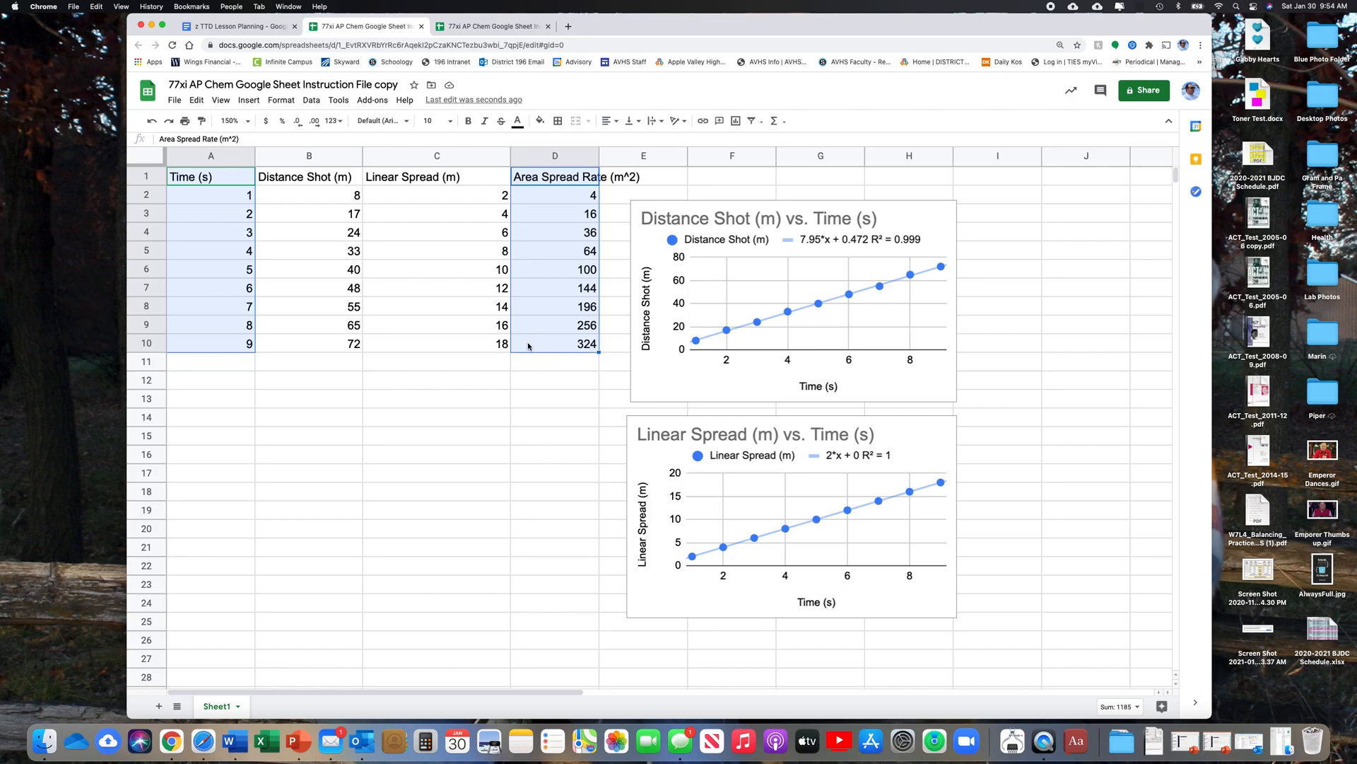
click(252, 101)
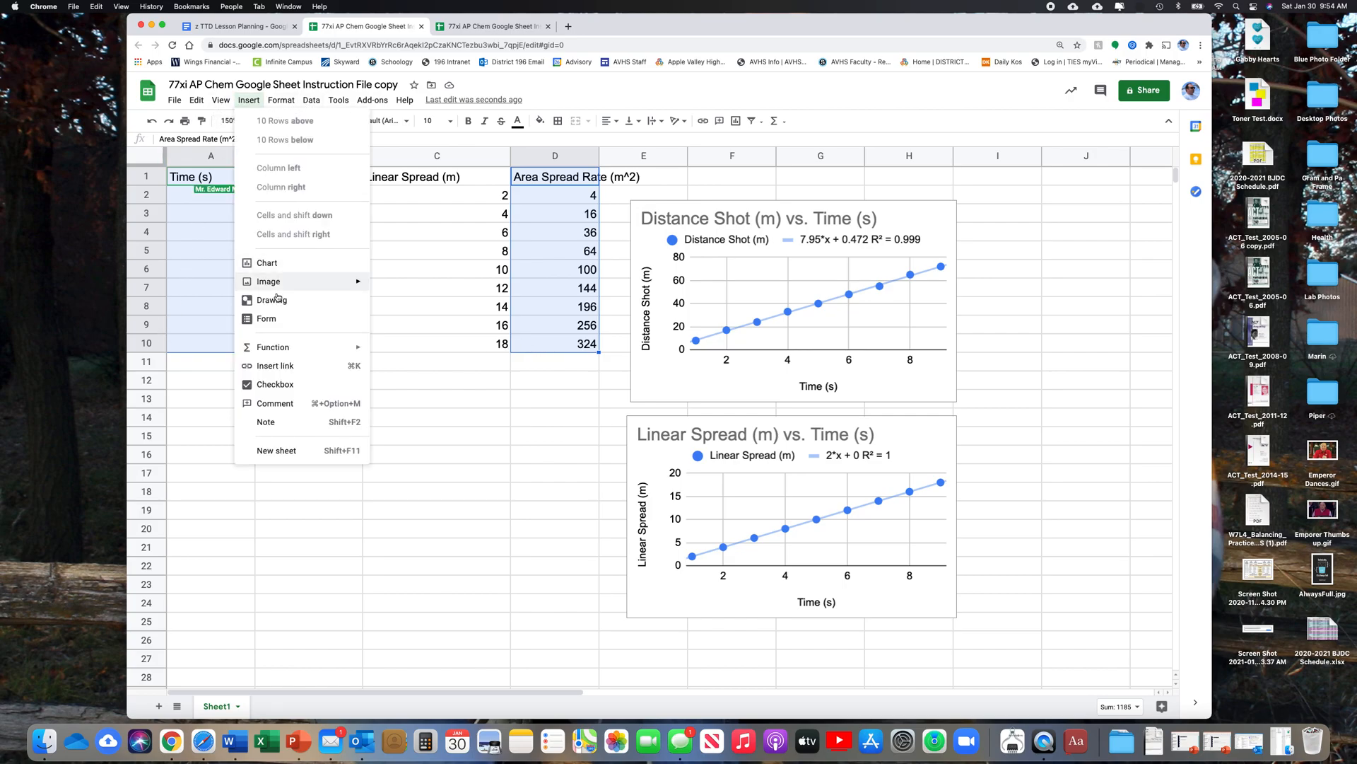
click(268, 268)
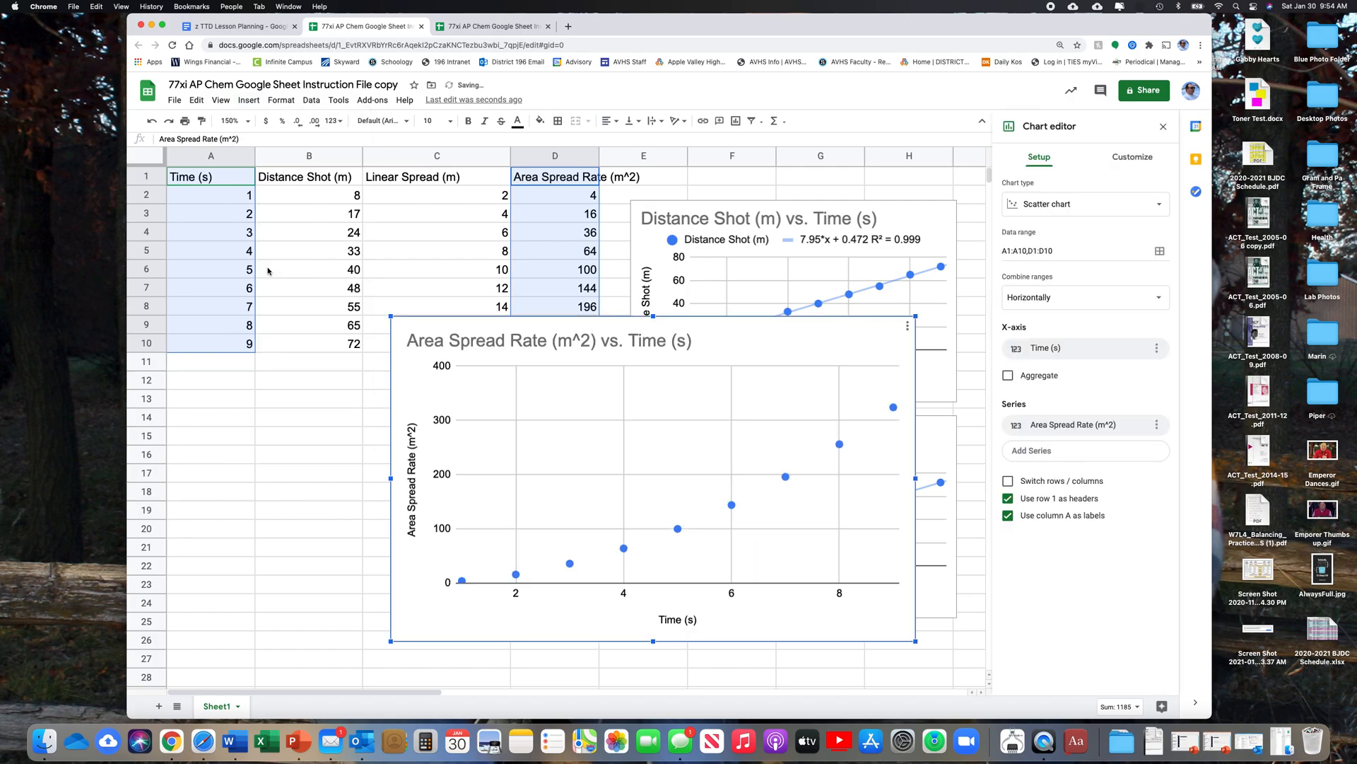
drag(693, 381, 509, 353)
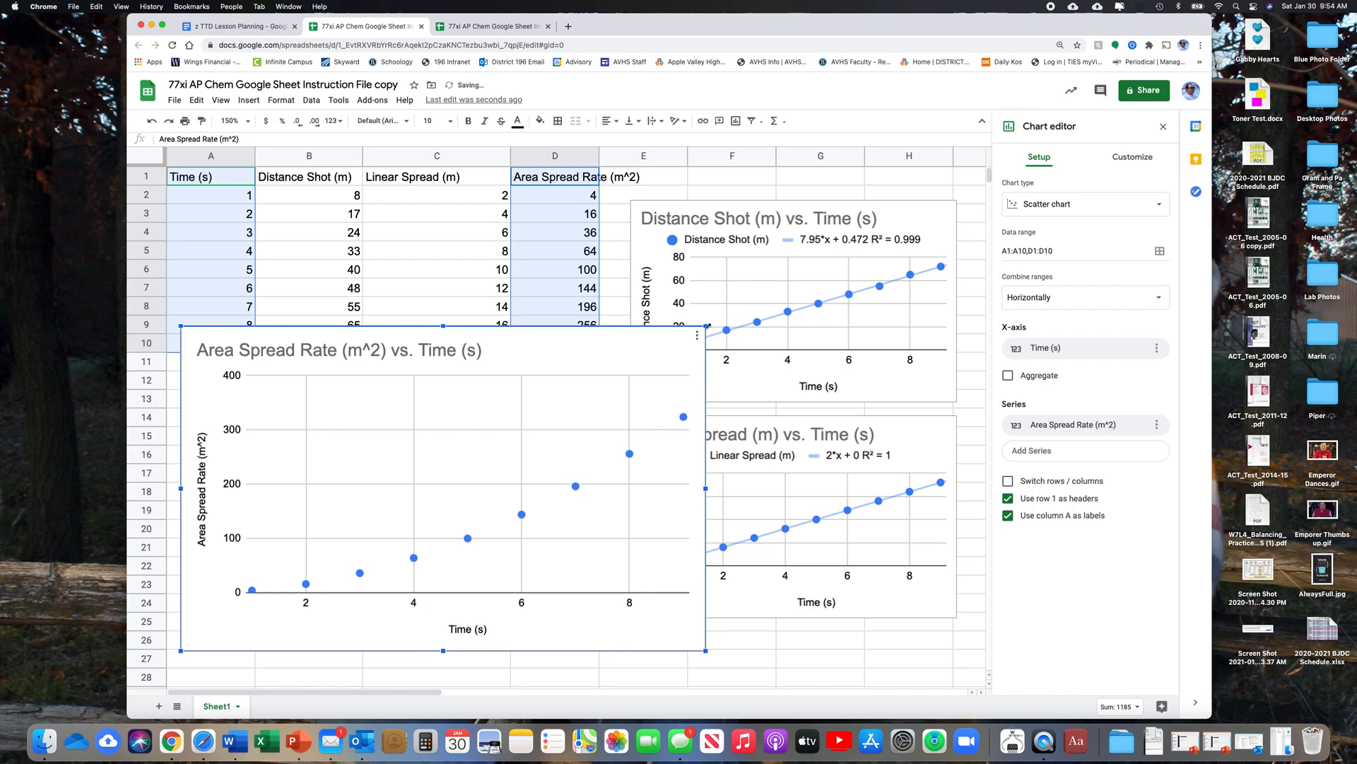
drag(694, 335, 598, 393)
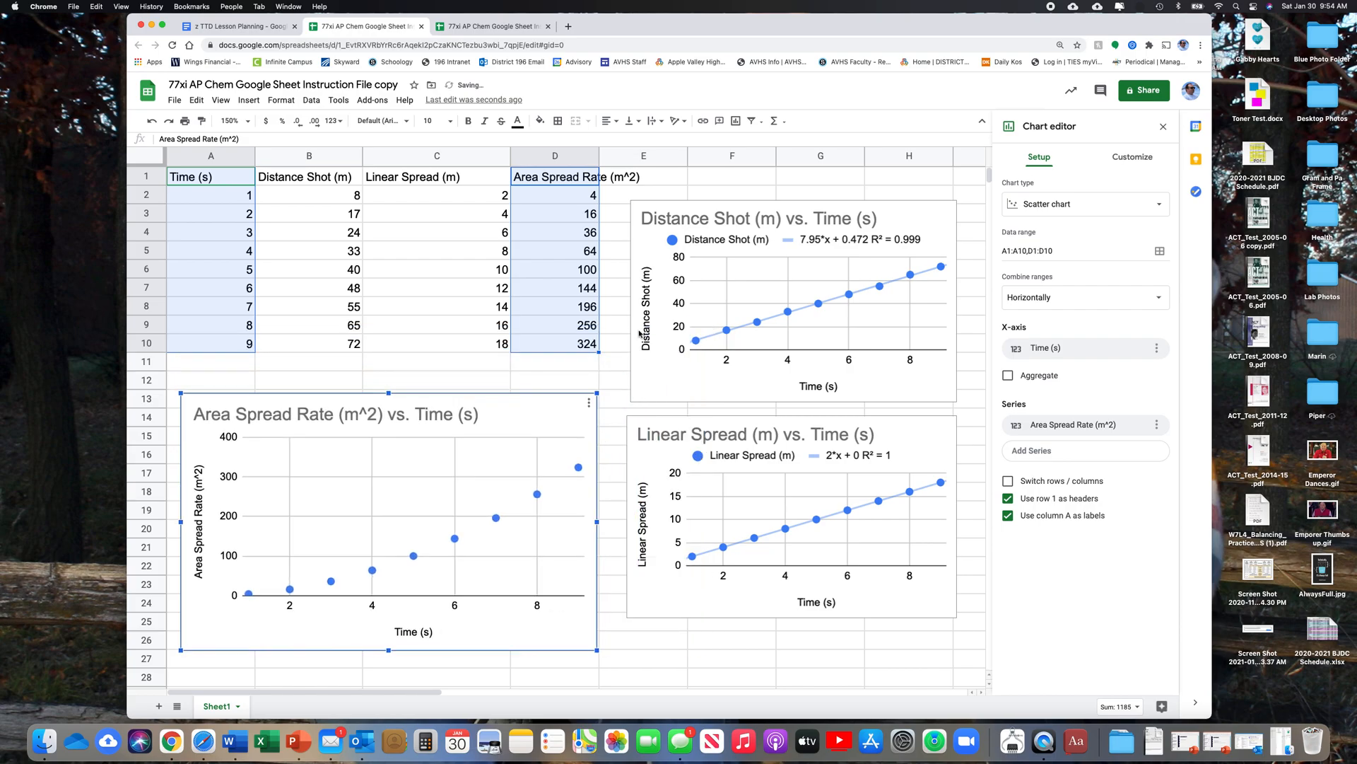
Step: Add a linear trendline to the Area Spread Rate series and label it with its equation and R² value
click(1131, 160)
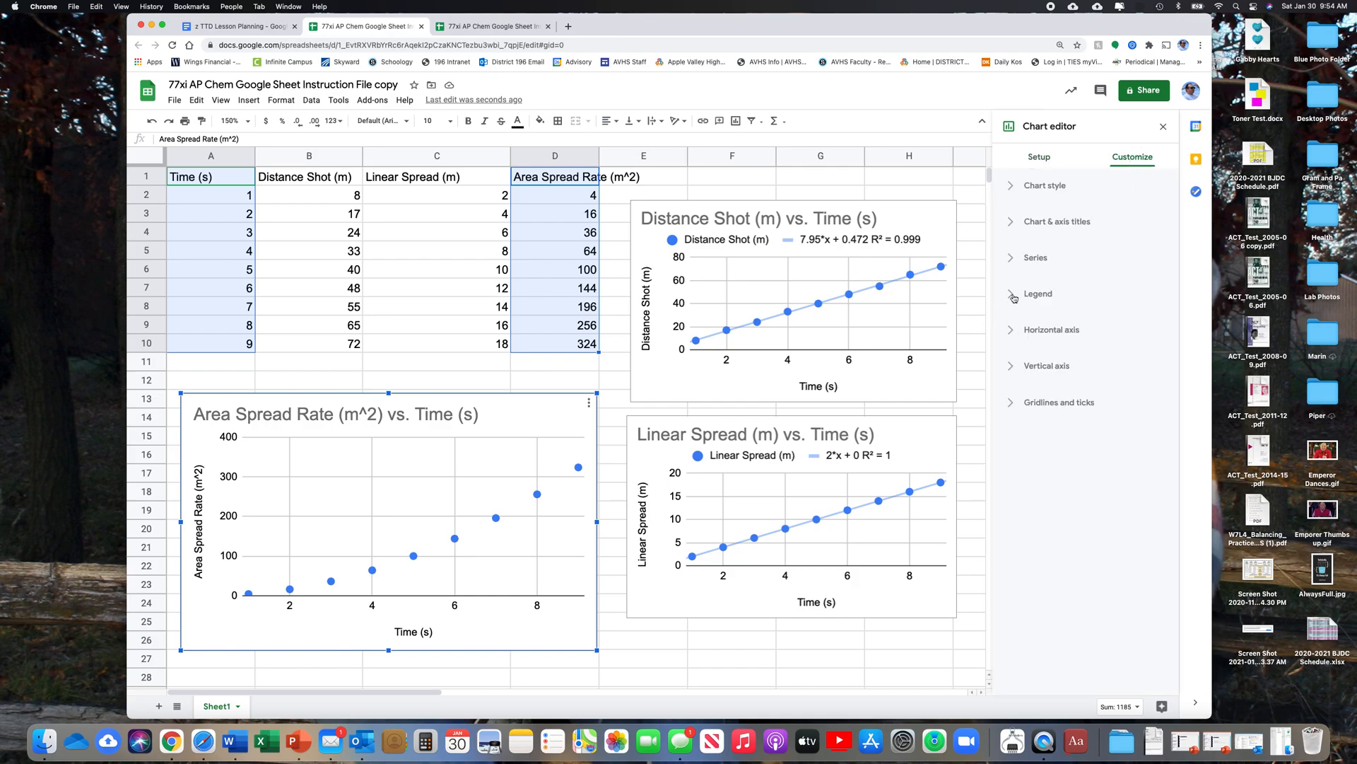
click(1013, 259)
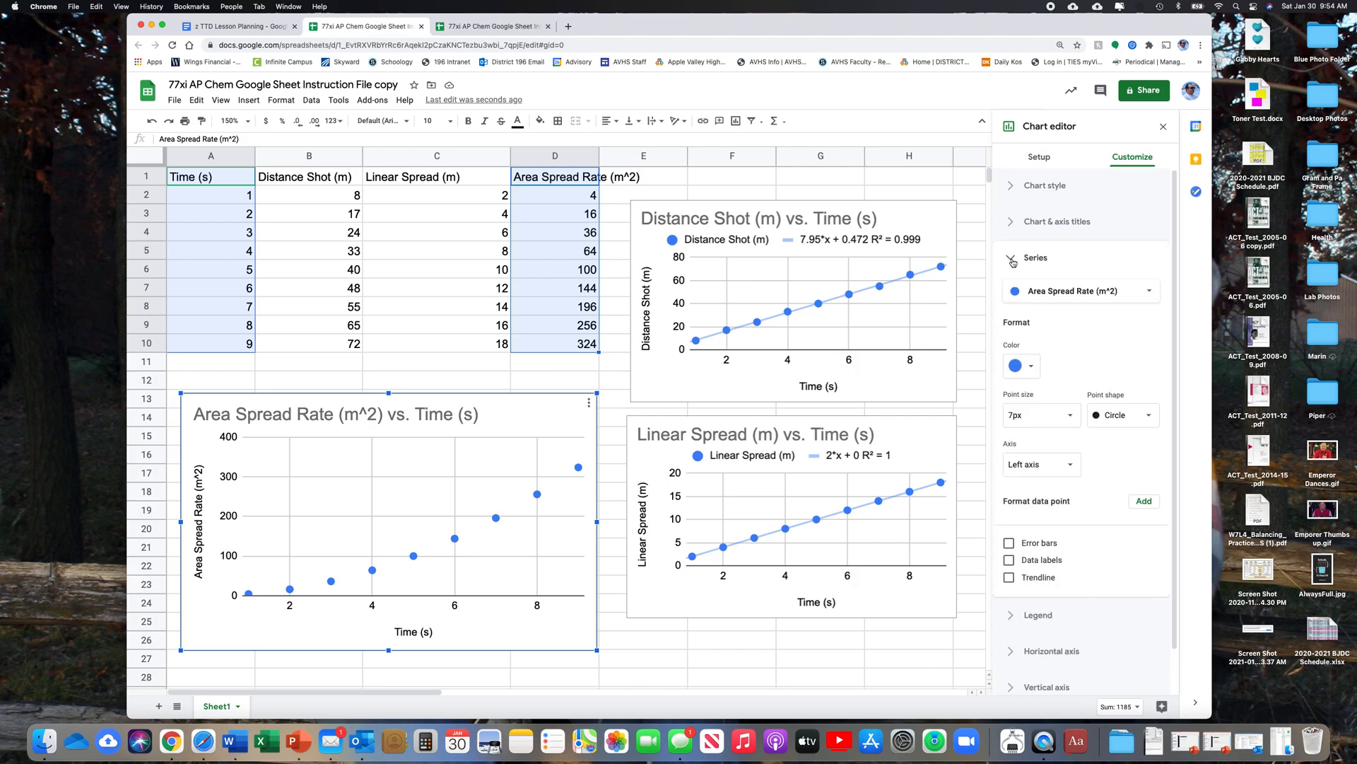
scroll(1022, 509, down, 2)
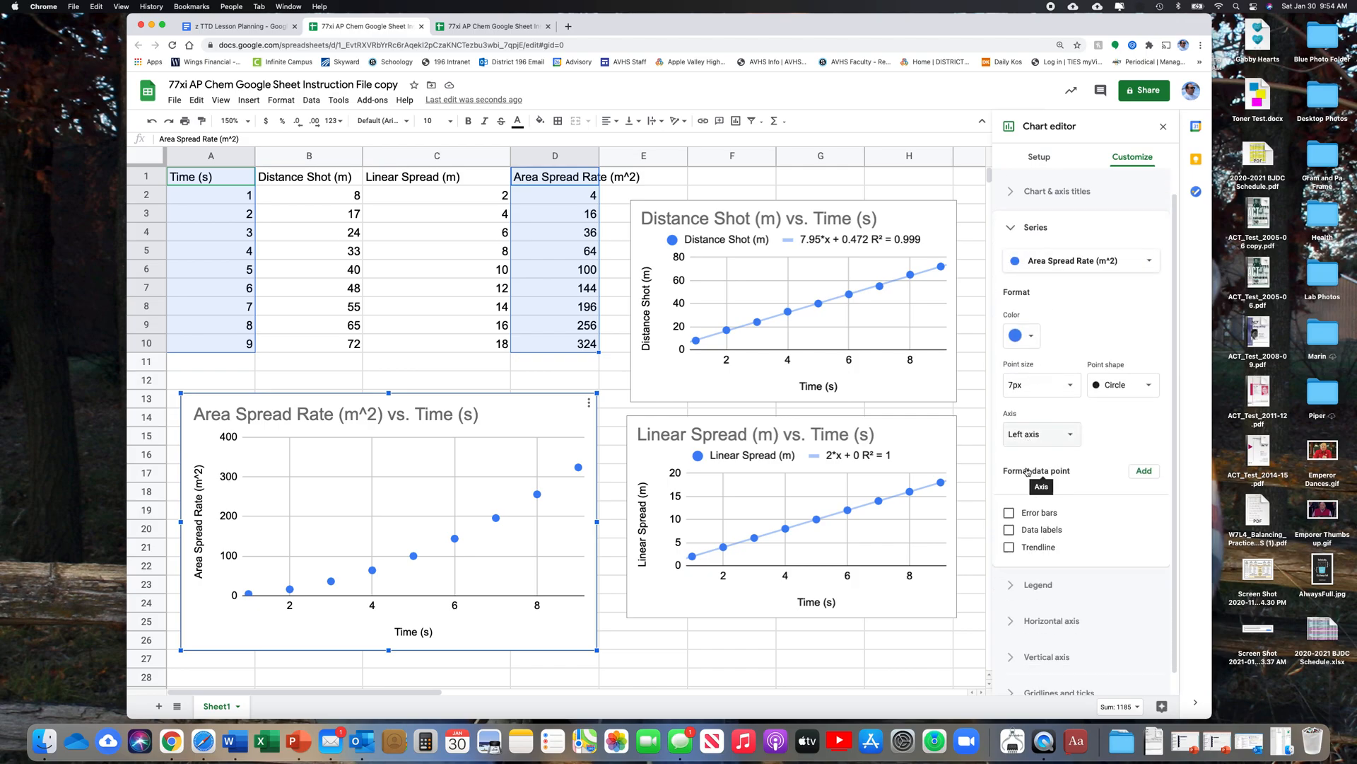
click(1009, 531)
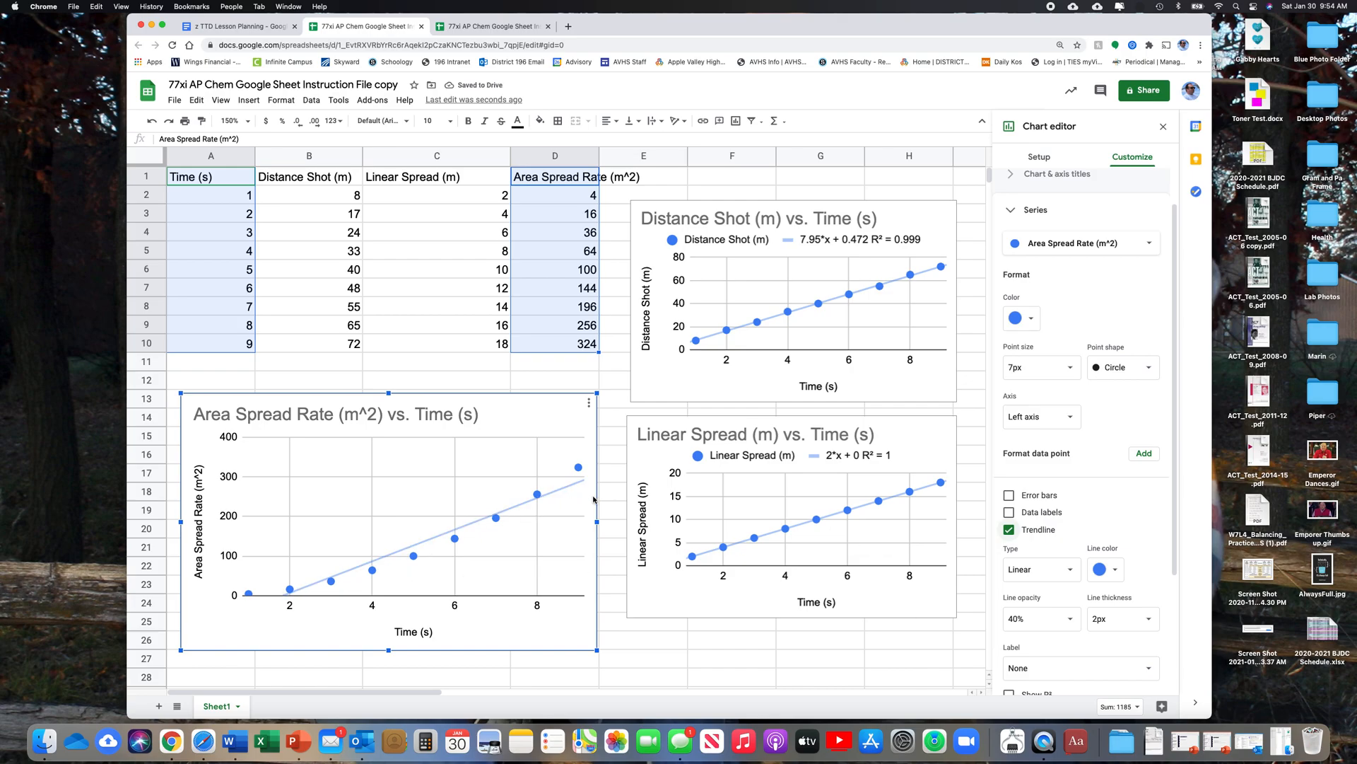
scroll(1029, 605, down, 3)
click(1028, 601)
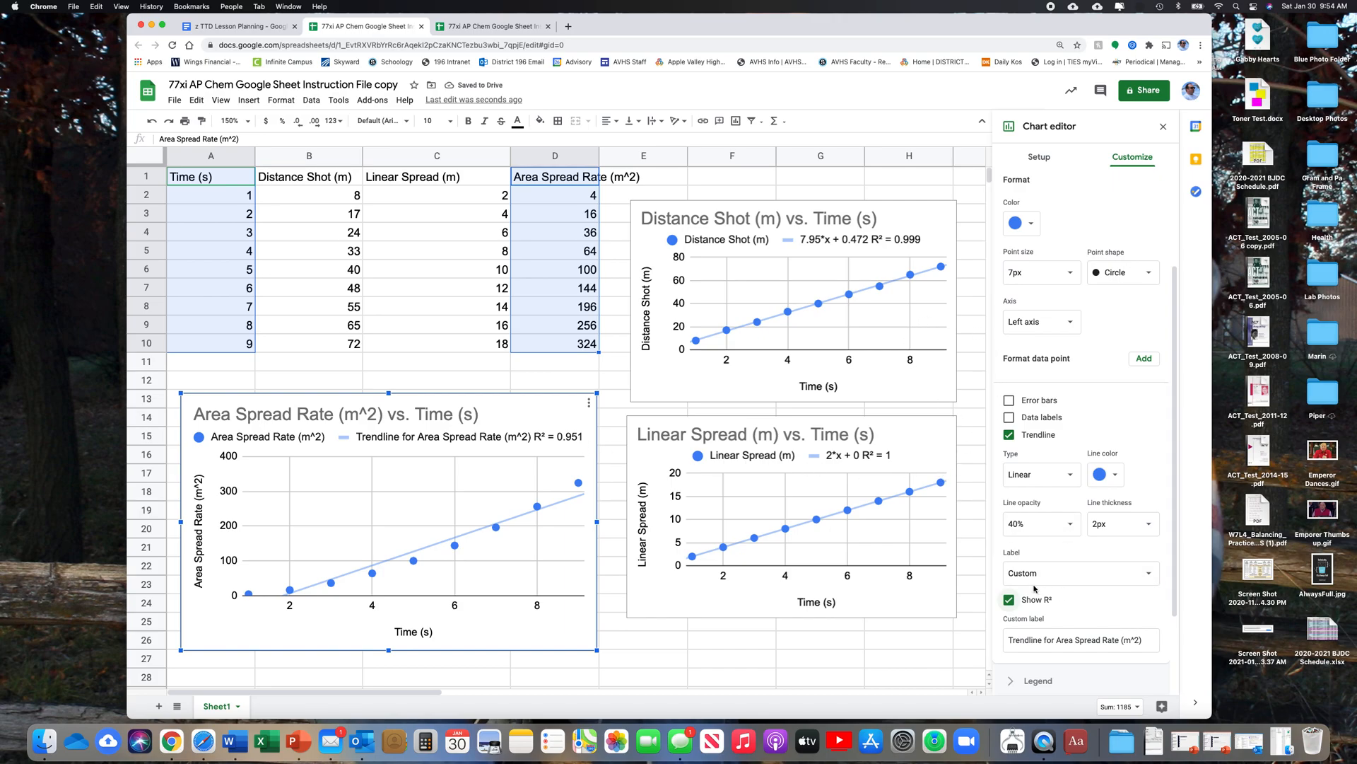
click(1075, 581)
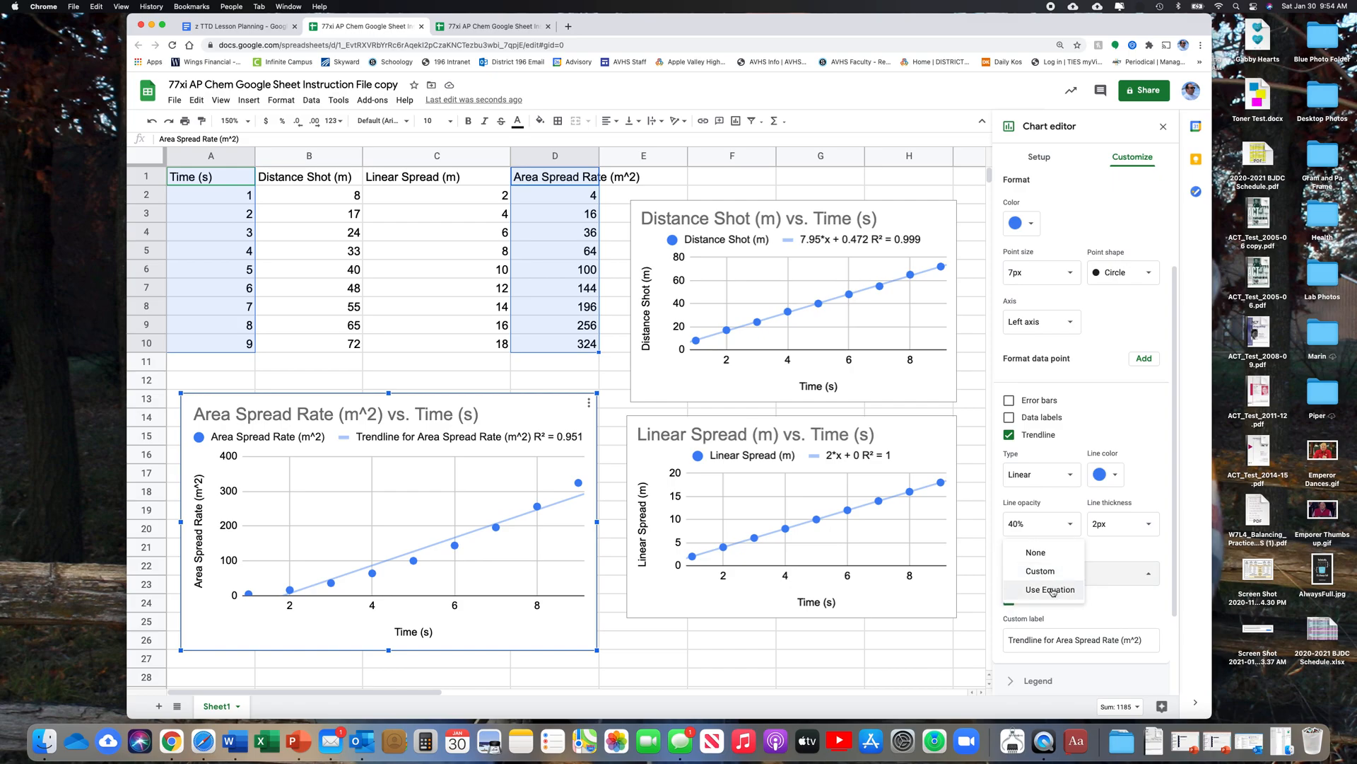
click(1051, 590)
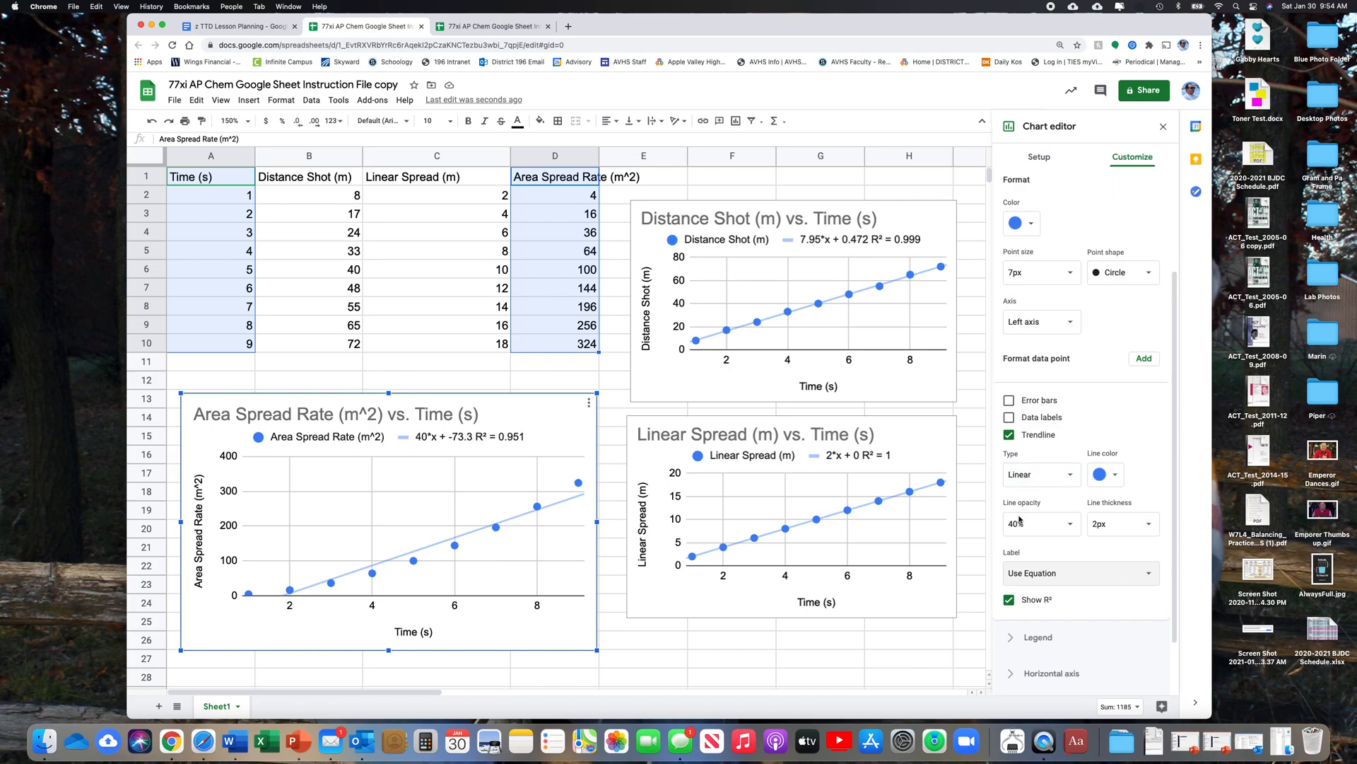
Step: Try Polynomial as the Area Spread Rate trendline type and set it back to Linear
click(1034, 480)
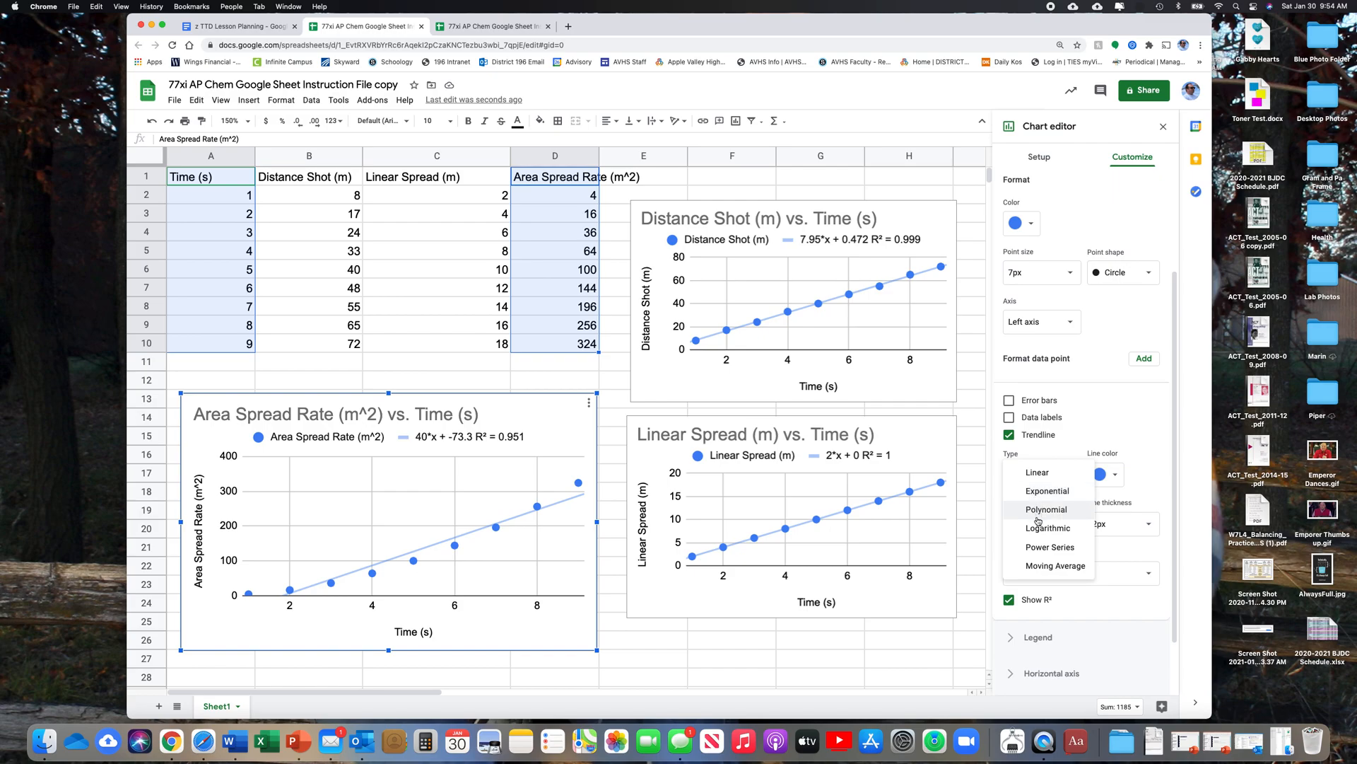
click(1040, 510)
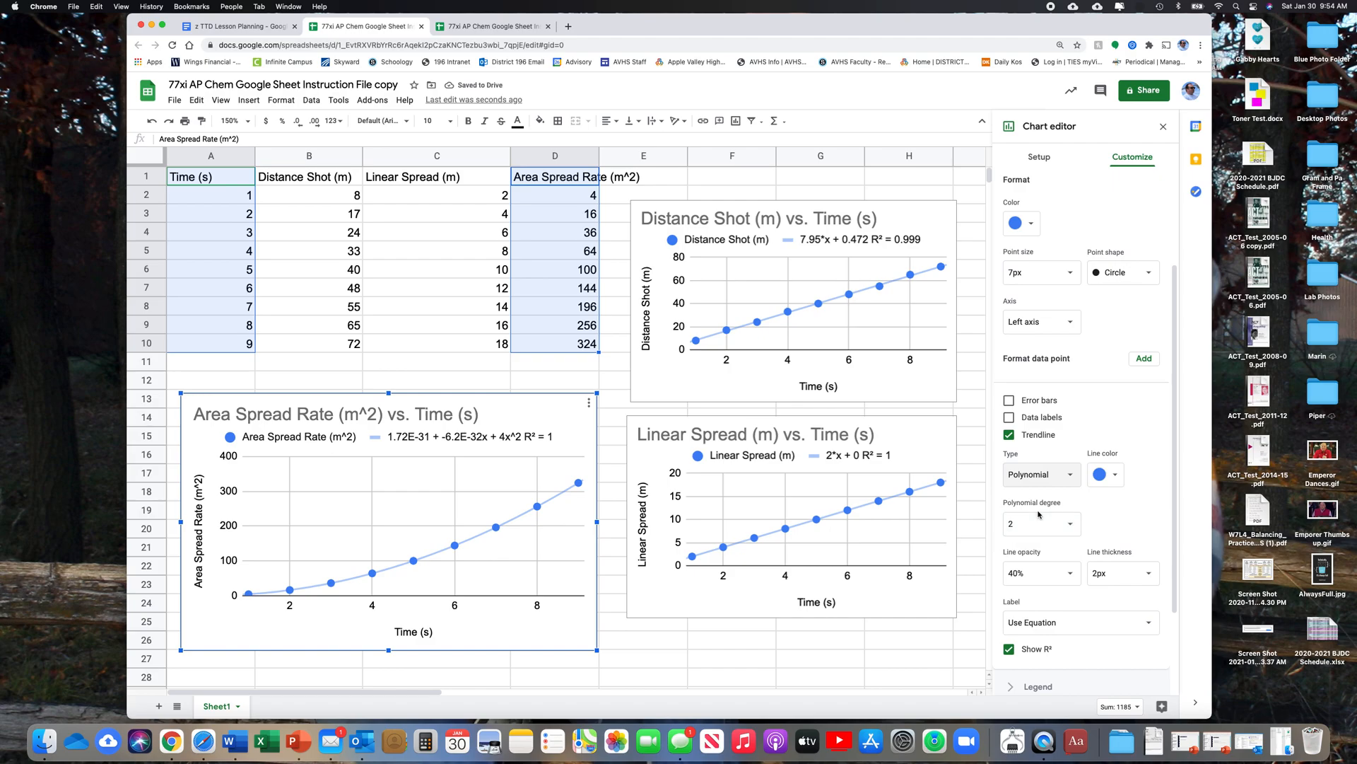
click(1055, 477)
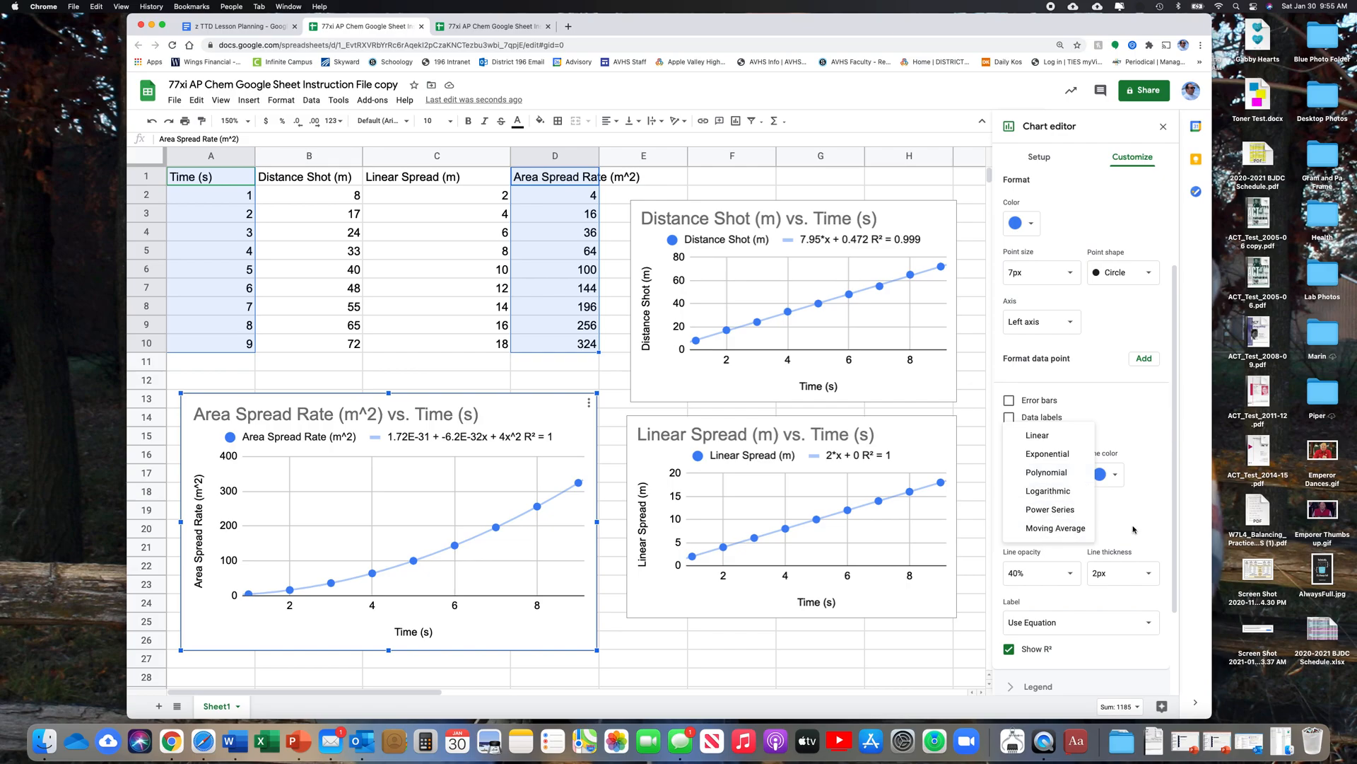
click(1043, 435)
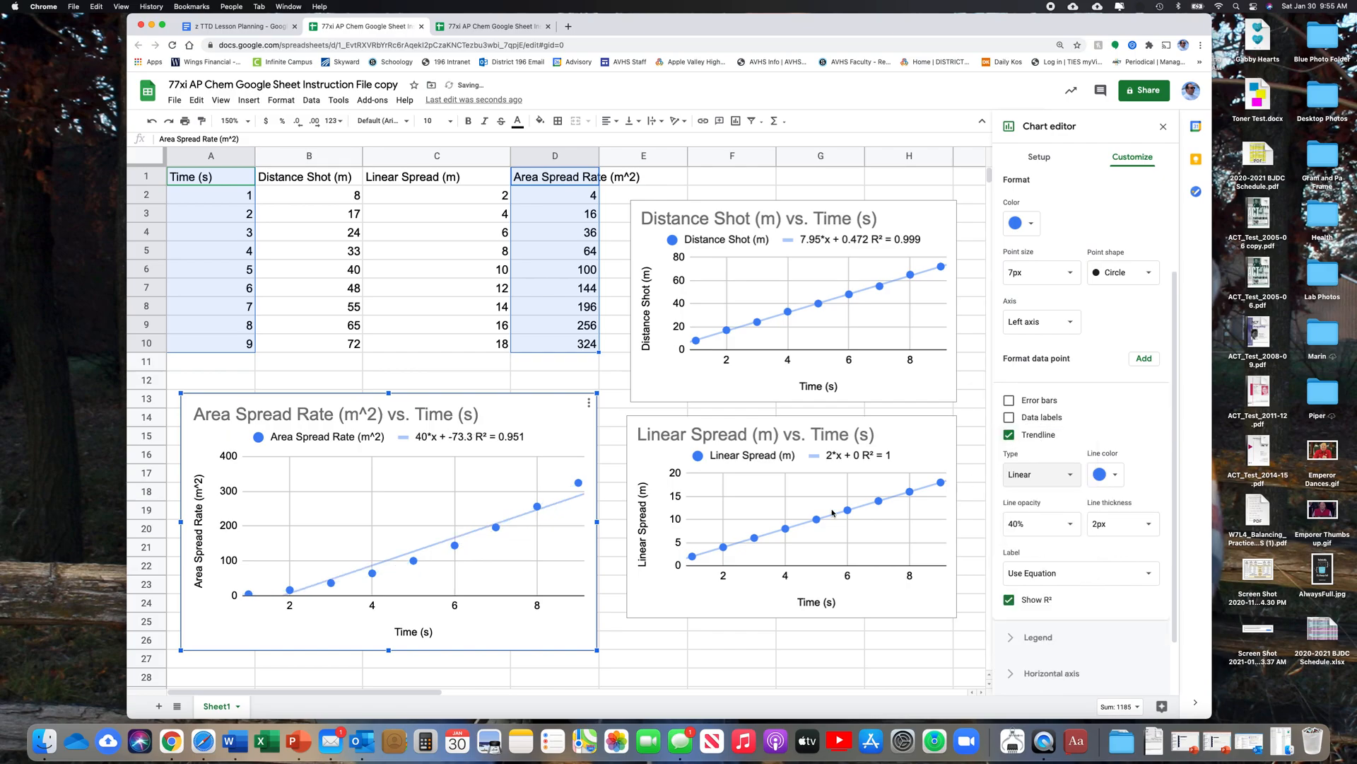